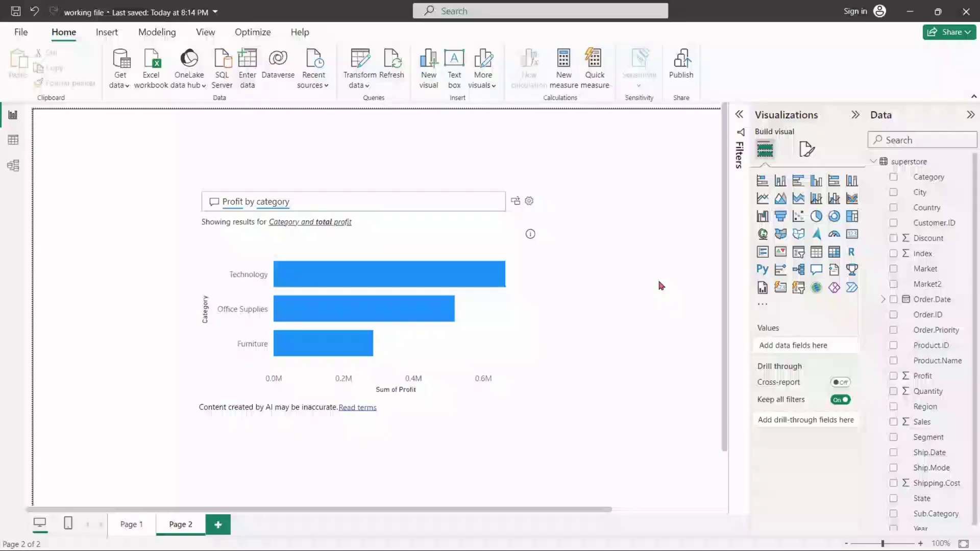
# Prefix the Q&A question 'Profit by category' with 'Pie Chart' so it renders as a pie.
pyautogui.click(315, 187)
pyautogui.moveTo(221, 201); pyautogui.dragTo(301, 220)
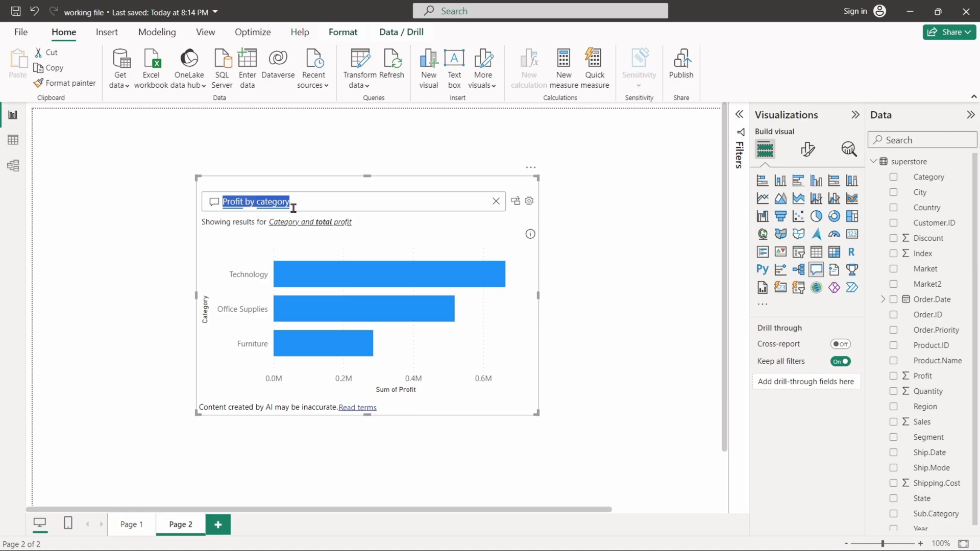
pyautogui.click(293, 209)
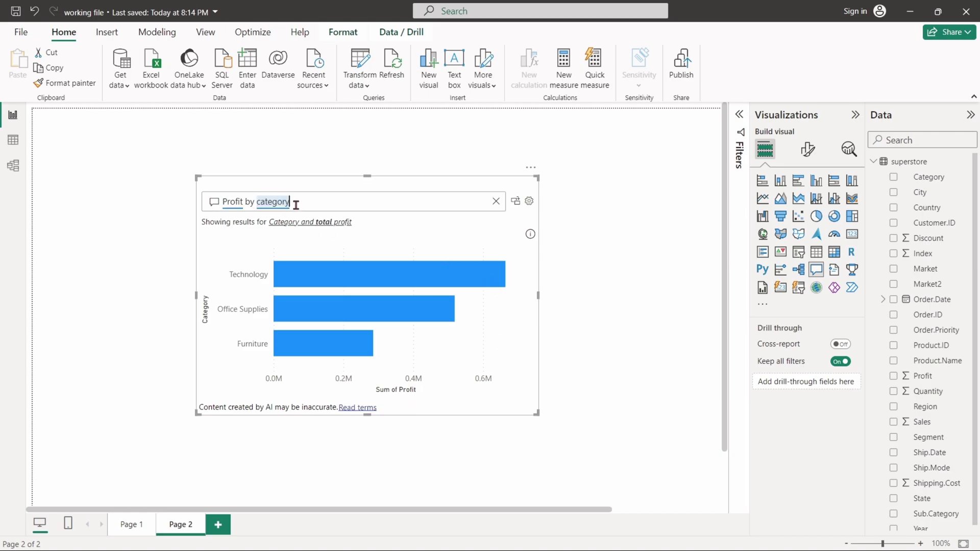
pyautogui.click(221, 202)
pyautogui.write('Pie Chart')
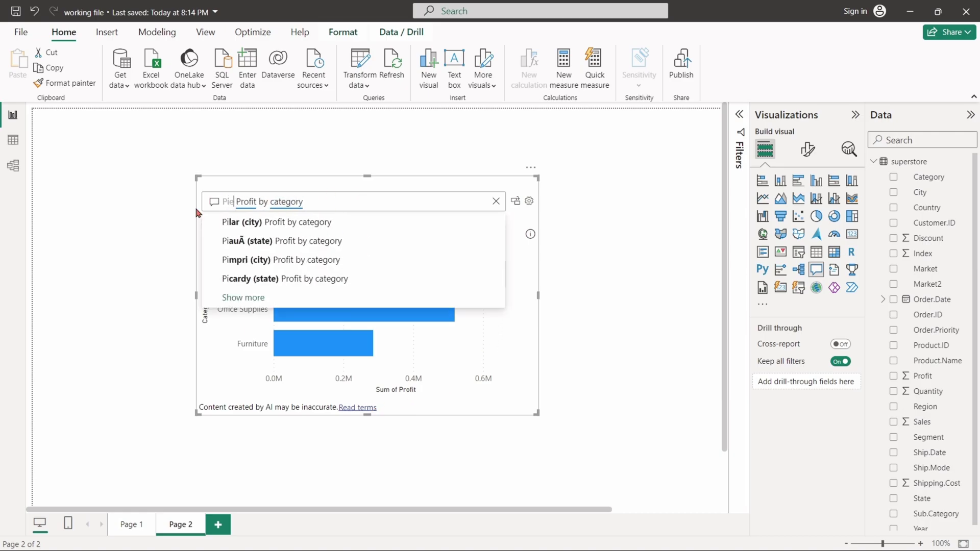
pyautogui.click(337, 207)
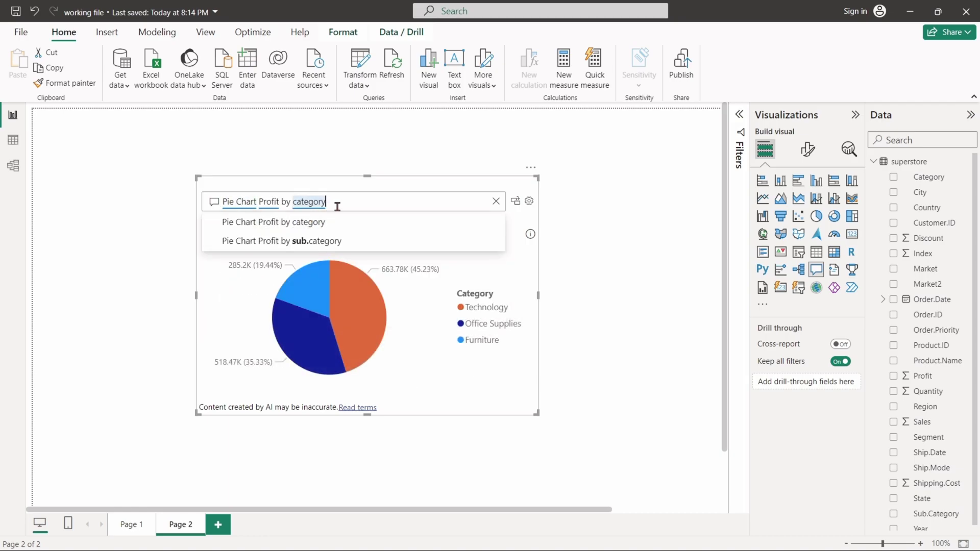
pyautogui.click(338, 181)
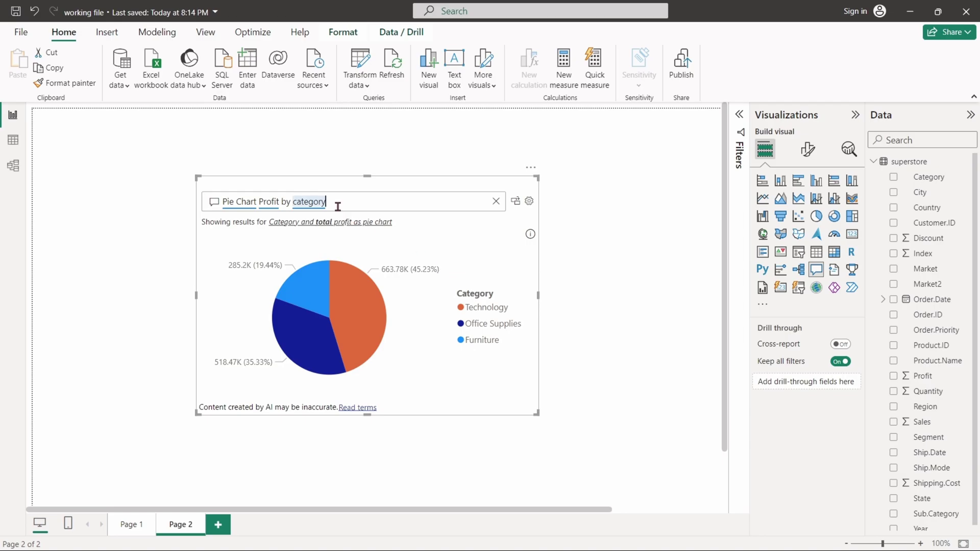
pyautogui.click(574, 283)
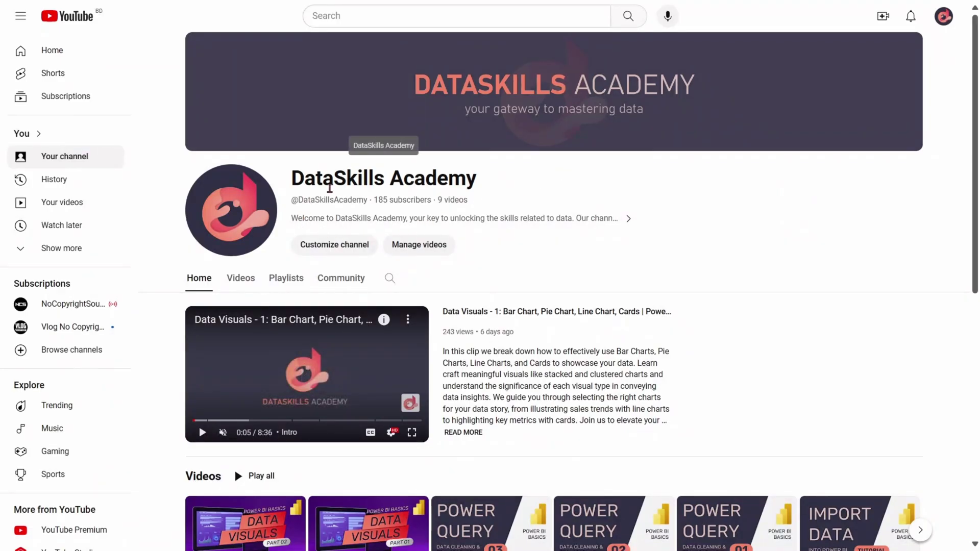
# Scroll down the YouTube channel page to its Power BI tutorial videos.
pyautogui.scroll(-2, 482, 215)
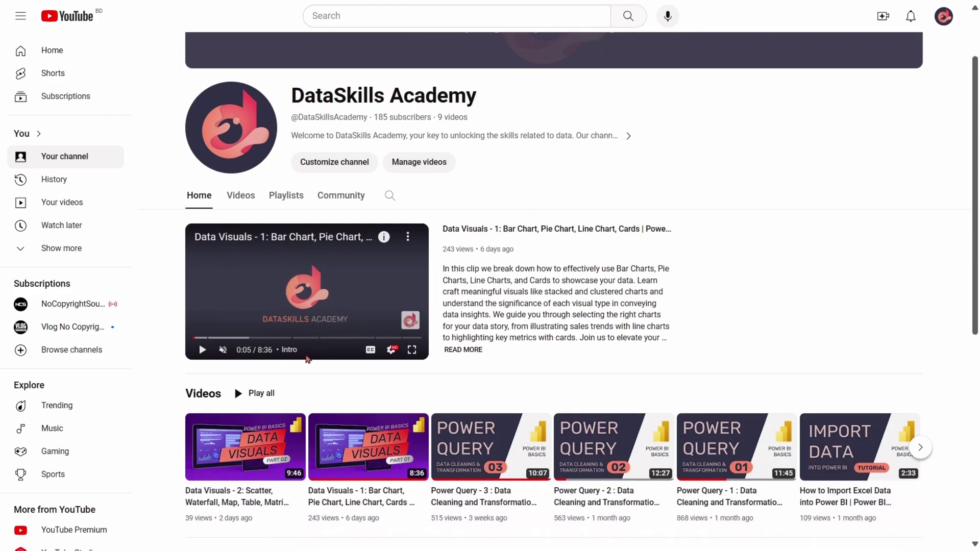
pyautogui.scroll(-2, 245, 355)
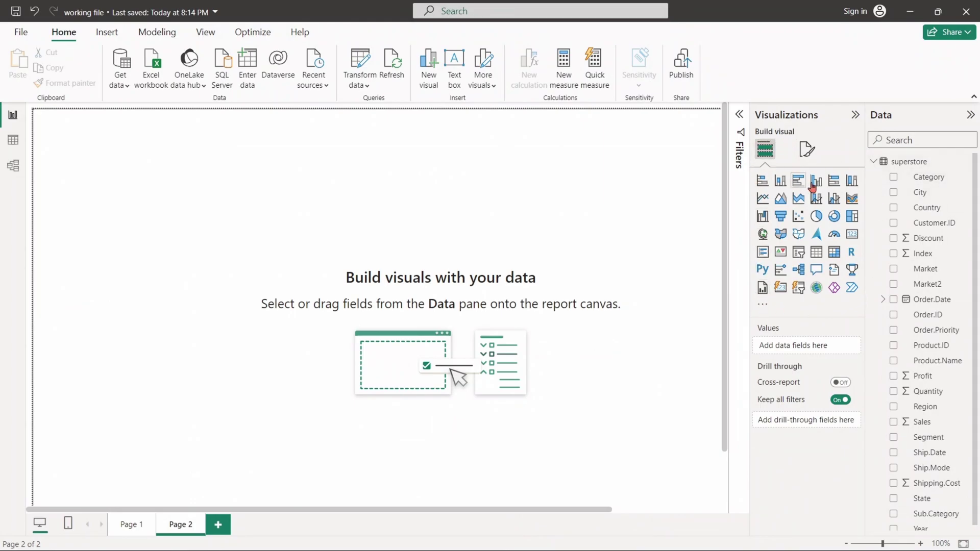
# Add a new Q&A visual to Page 2, centre it on the canvas and enlarge it.
pyautogui.click(816, 271)
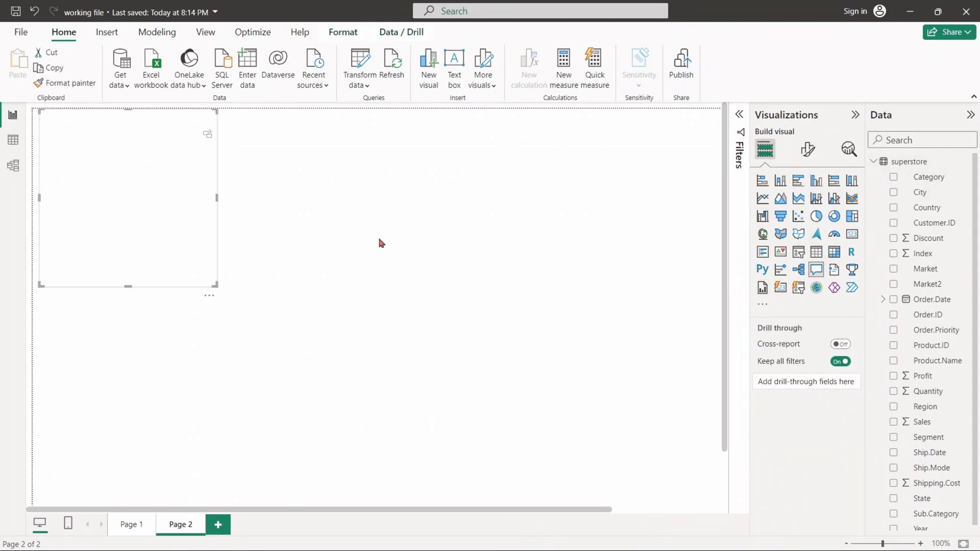
pyautogui.moveTo(221, 164); pyautogui.dragTo(365, 265)
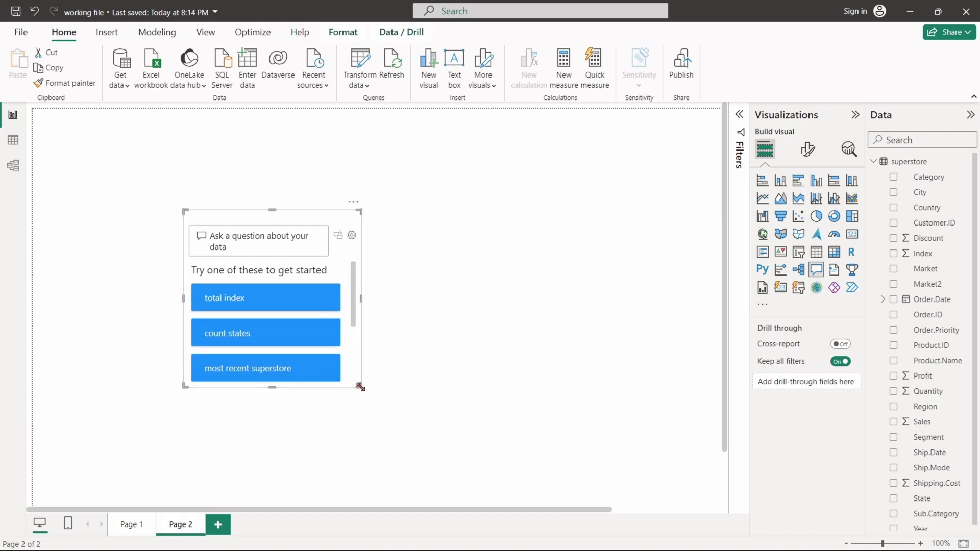
pyautogui.moveTo(361, 387); pyautogui.dragTo(579, 415)
pyautogui.moveTo(490, 218); pyautogui.dragTo(505, 213)
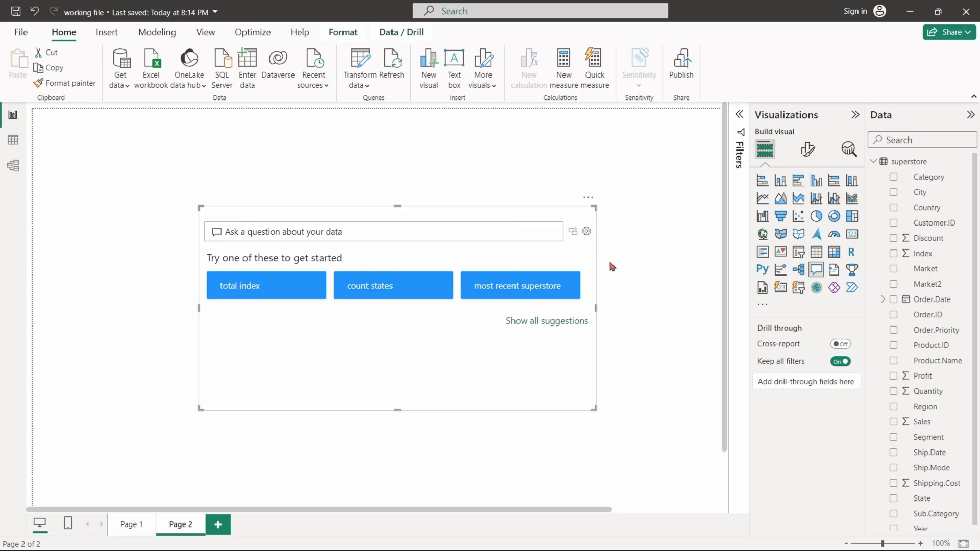
pyautogui.click(661, 257)
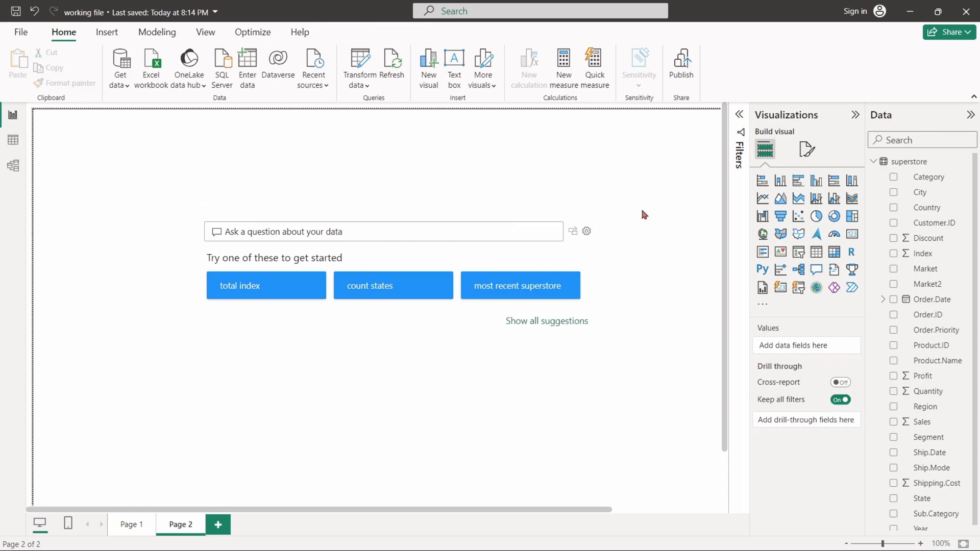
# Ask the Q&A visual 'total sales' (12.64M), then change it to 'total profit' for 1.47M.
pyautogui.click(449, 216)
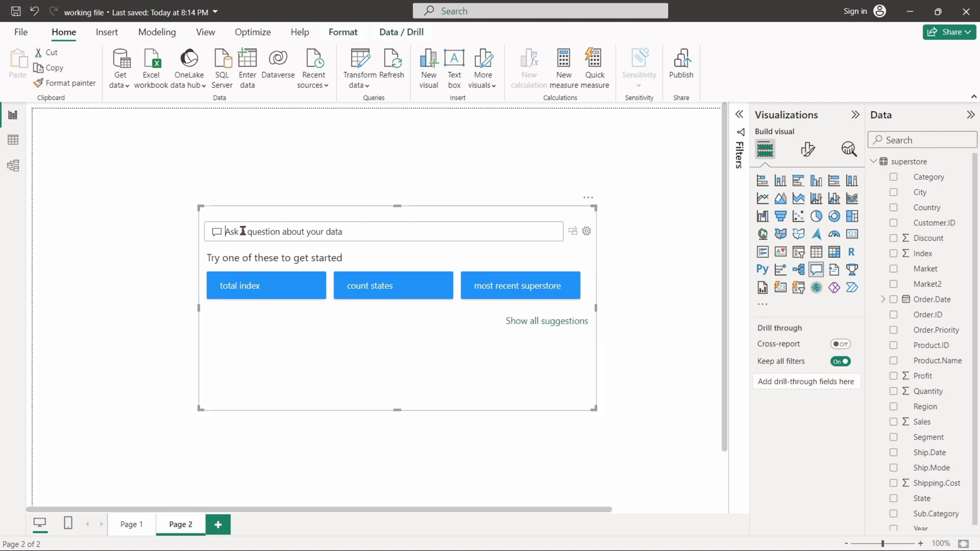
pyautogui.write('t')
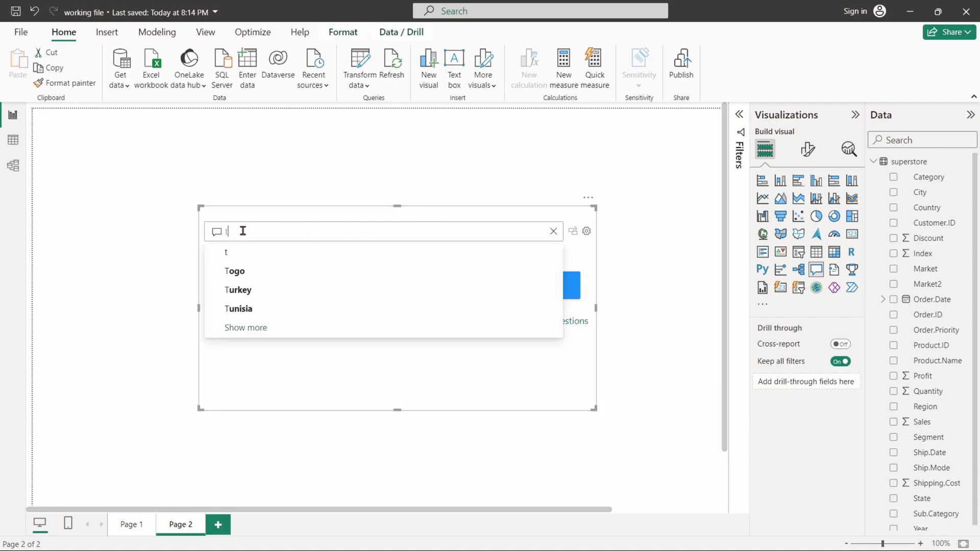
pyautogui.write('otal sales')
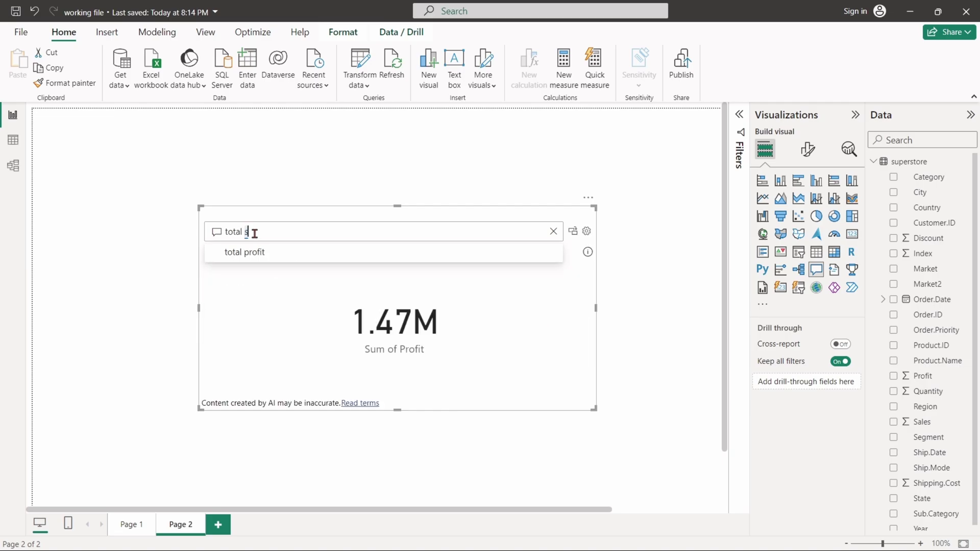
pyautogui.click(311, 217)
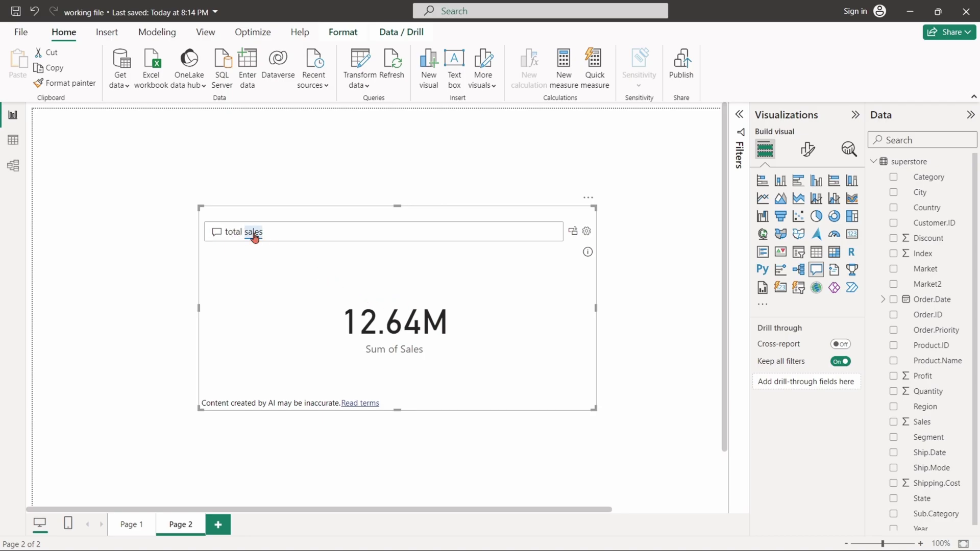
pyautogui.moveTo(273, 236); pyautogui.dragTo(244, 240)
pyautogui.press('BackSpace')
pyautogui.press('BackSpace')
pyautogui.press('BackSpace')
pyautogui.press('BackSpace')
pyautogui.press('BackSpace')
pyautogui.press('BackSpace')
pyautogui.press('BackSpace')
pyautogui.write('tot')
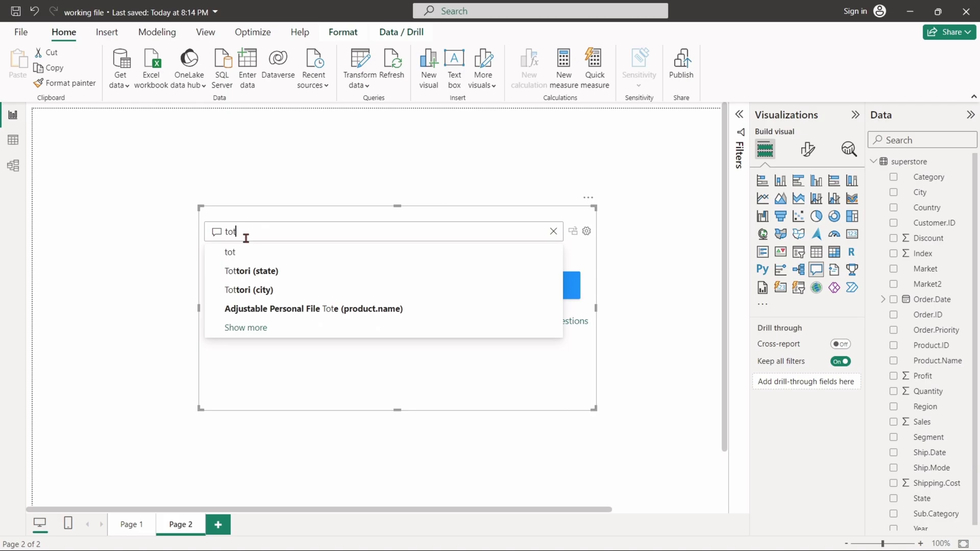
pyautogui.write('al p')
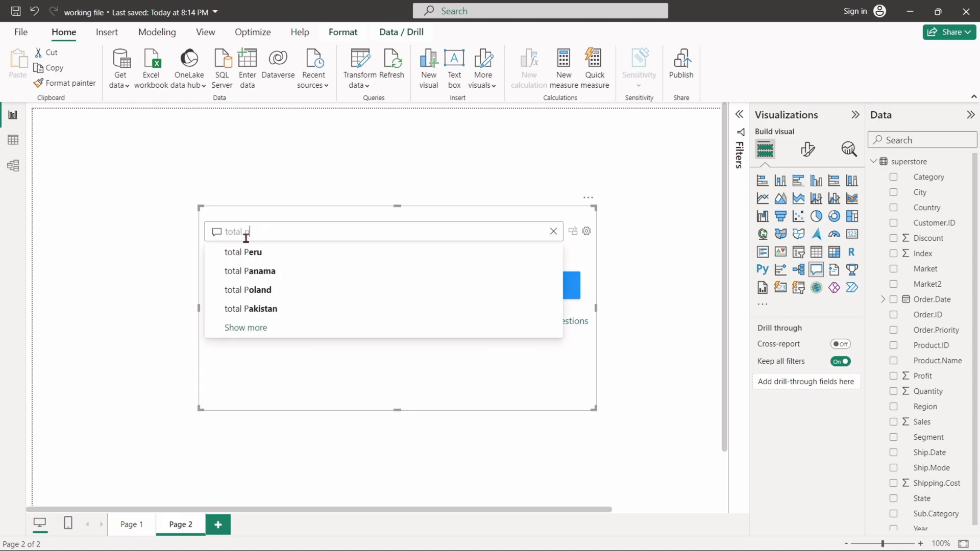
pyautogui.write('rofit')
pyautogui.press('Return')
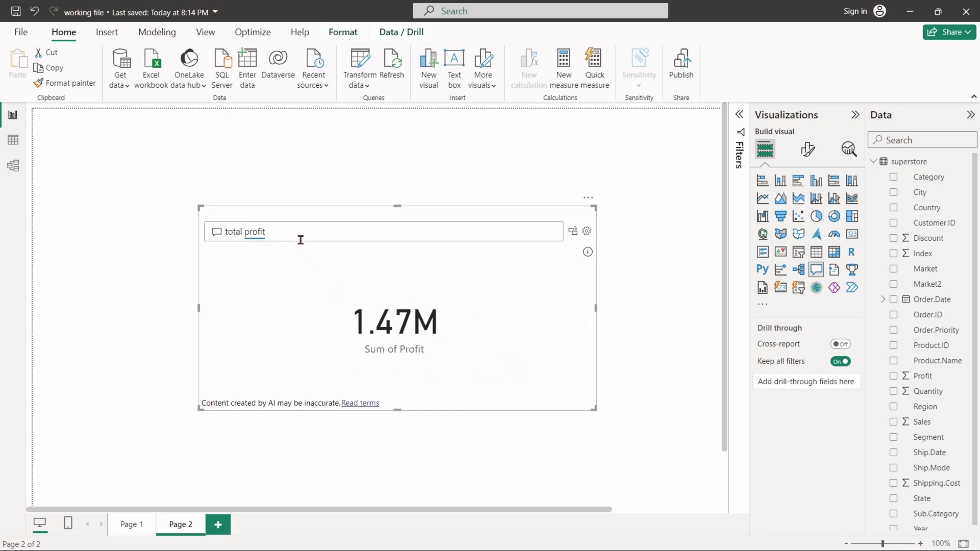
pyautogui.click(643, 278)
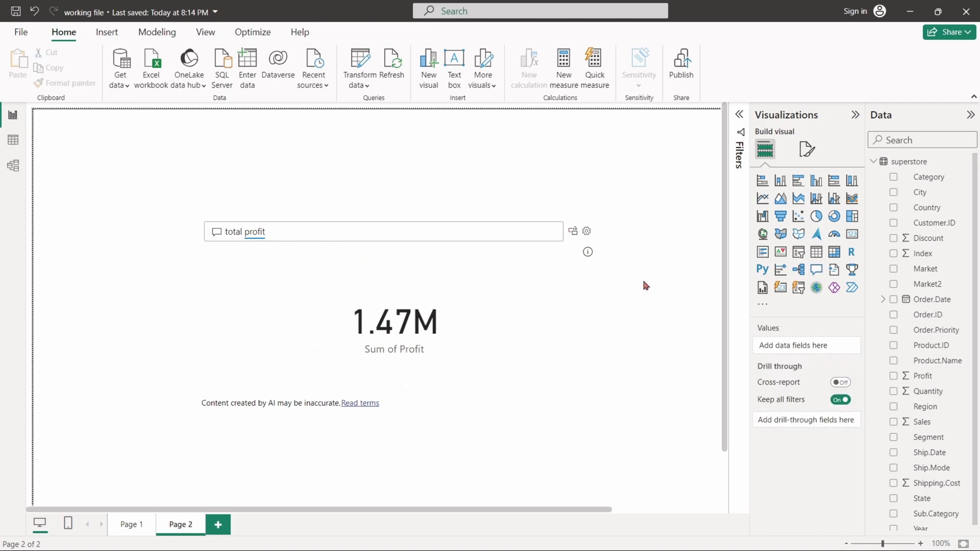
# Ask 'total profit by category' to get a bar chart of Technology, Office Supplies and Furniture.
pyautogui.click(363, 230)
pyautogui.write('total ')
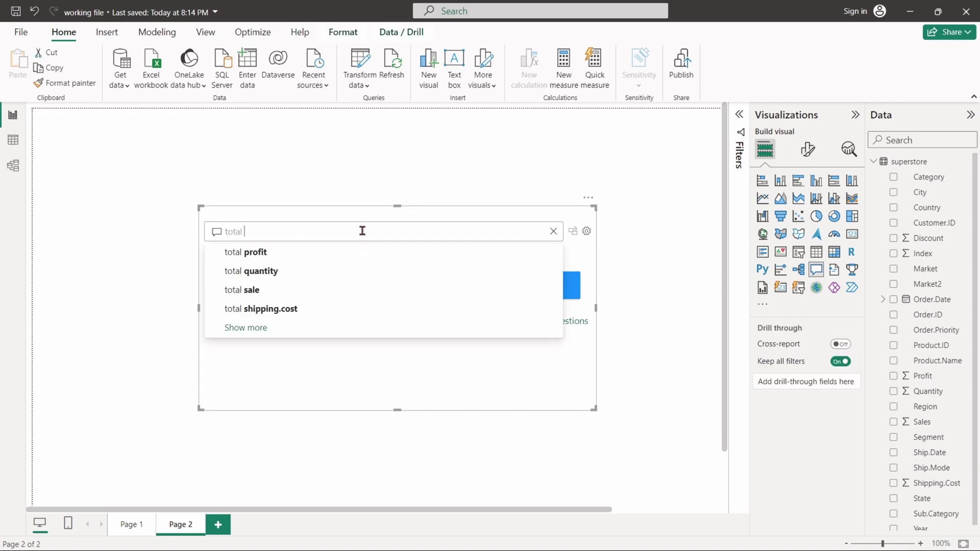
pyautogui.write('profit by ca')
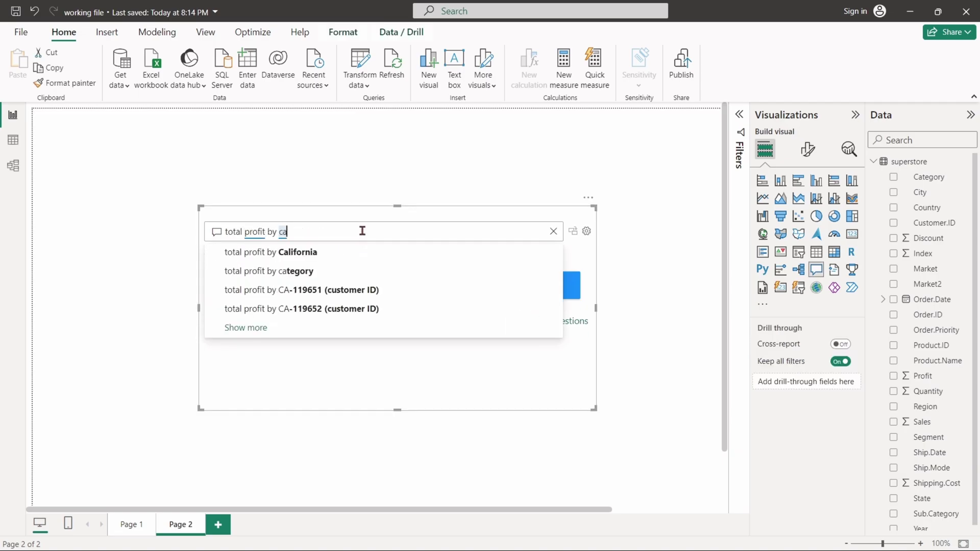
pyautogui.write('tegory')
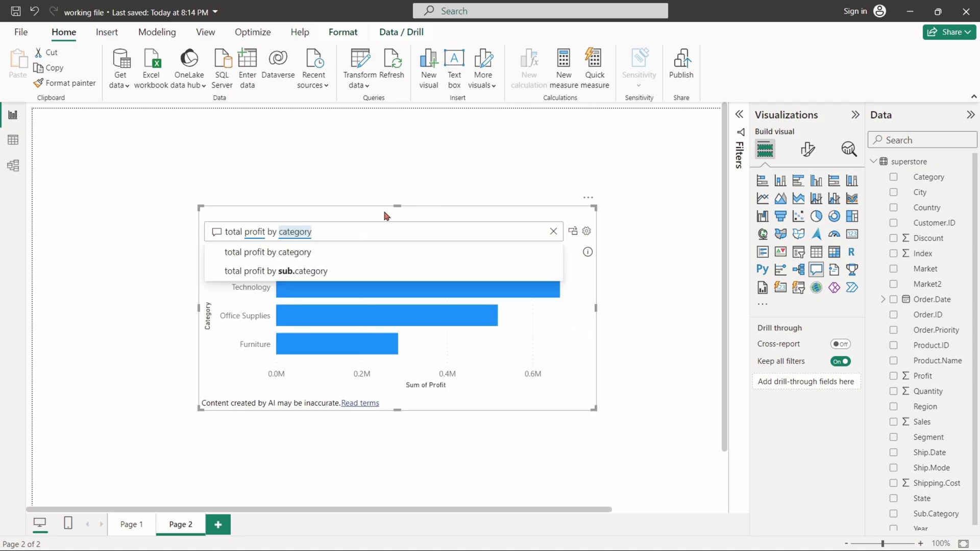
pyautogui.click(384, 215)
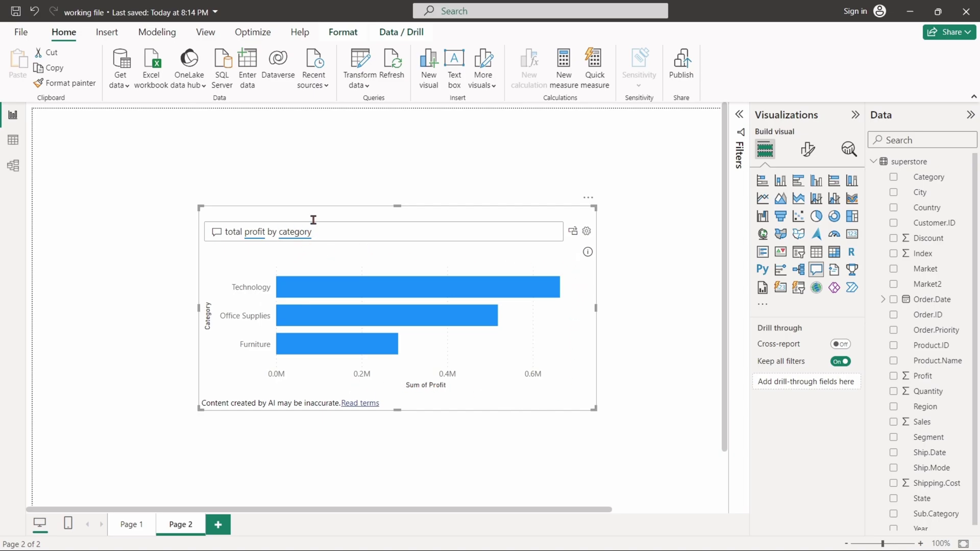
pyautogui.click(654, 264)
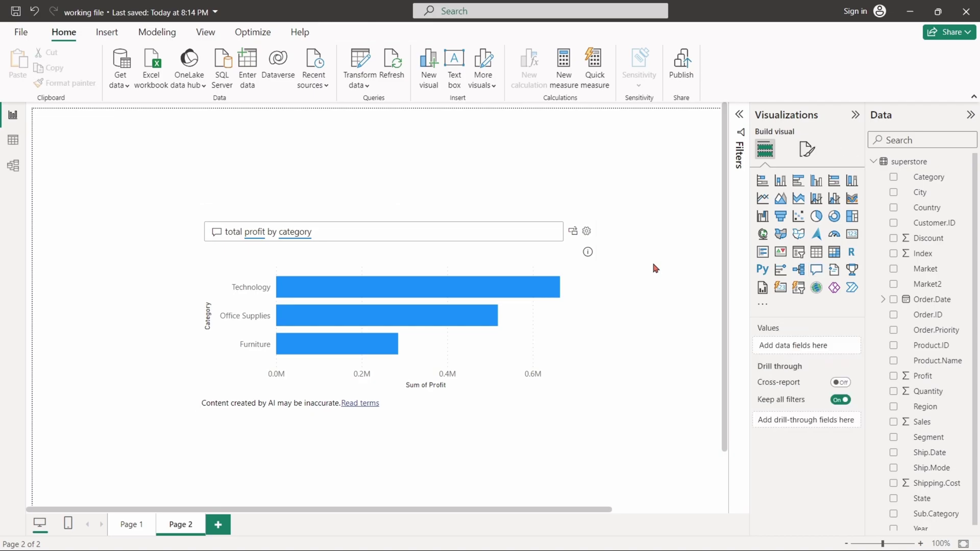
# Switch the question to 'total profit by sub.category', browse the bars, then type 'pie chart, profit by segment'.
pyautogui.click(298, 238)
pyautogui.moveTo(313, 235); pyautogui.dragTo(282, 236)
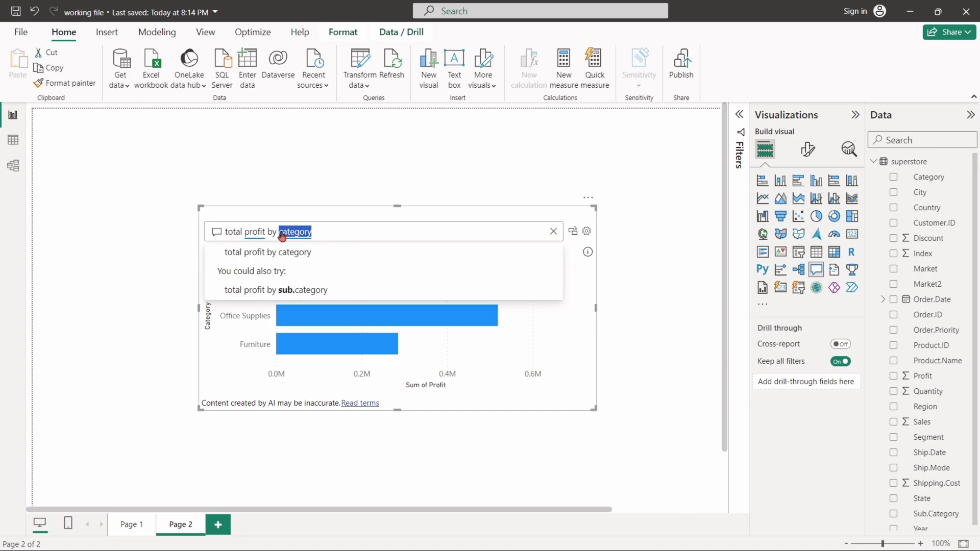
pyautogui.write('sub categor')
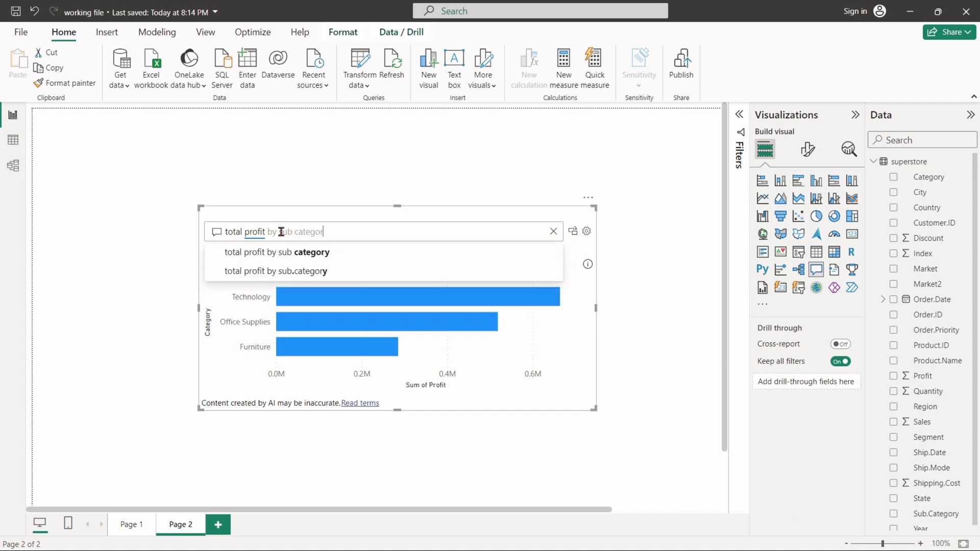
pyautogui.click(308, 271)
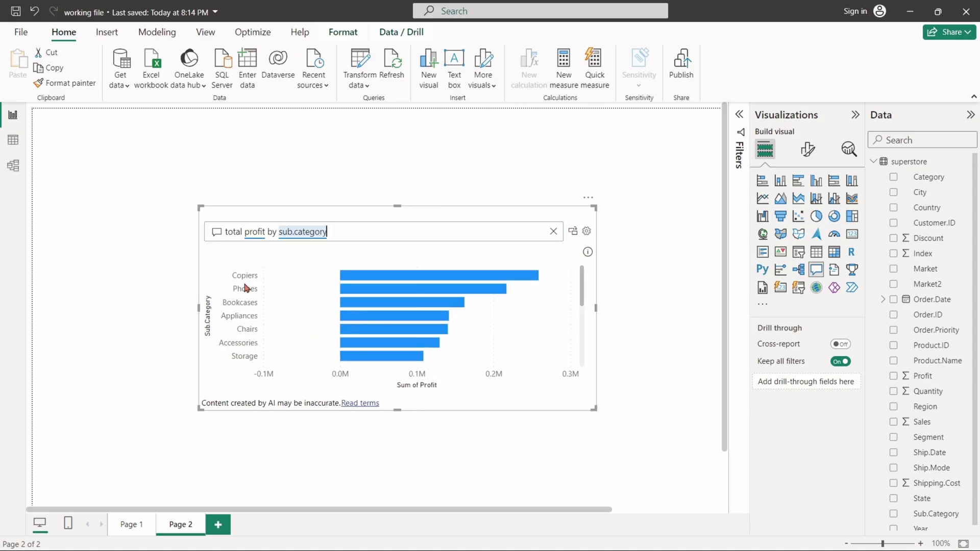
pyautogui.scroll(-3, 360, 301)
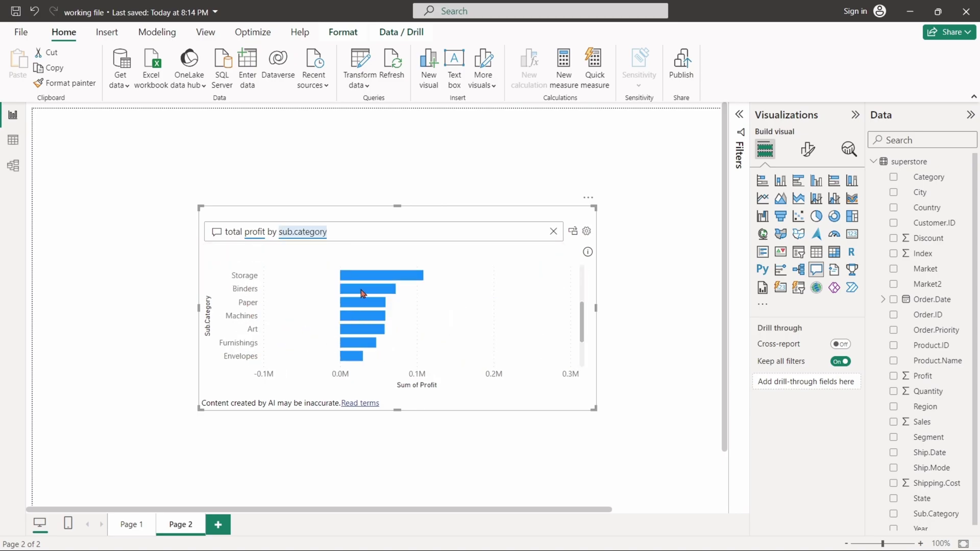
pyautogui.scroll(-2, 362, 292)
pyautogui.scroll(5, 360, 308)
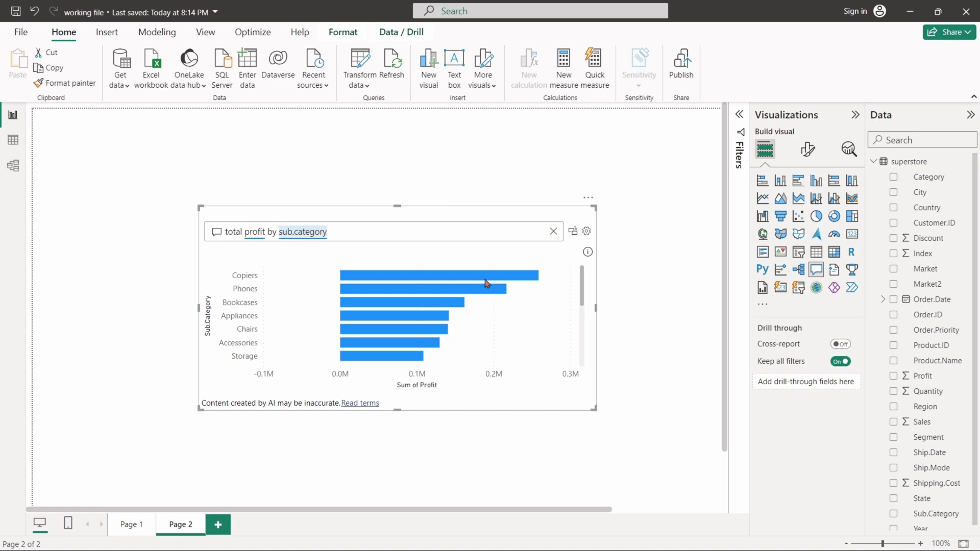
pyautogui.click(646, 280)
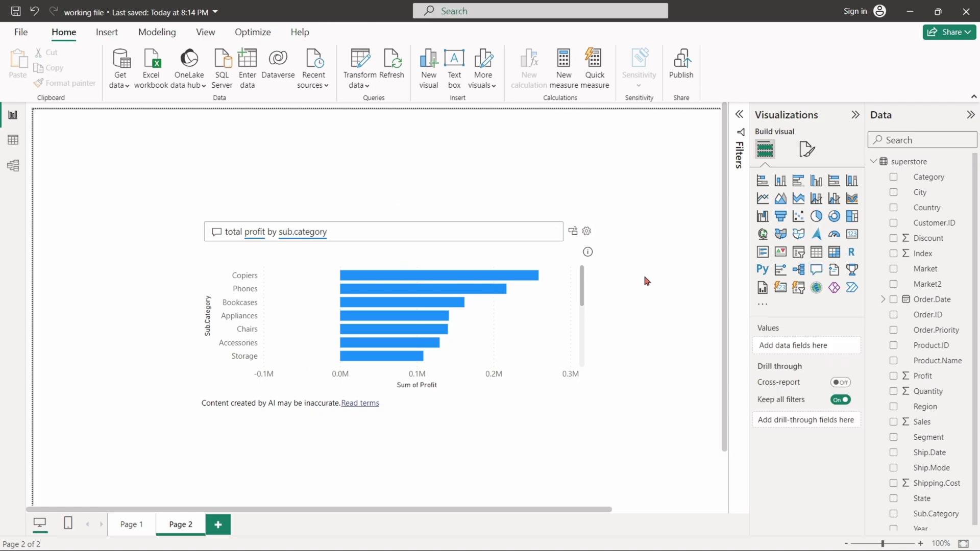
pyautogui.moveTo(331, 223); pyautogui.dragTo(207, 227)
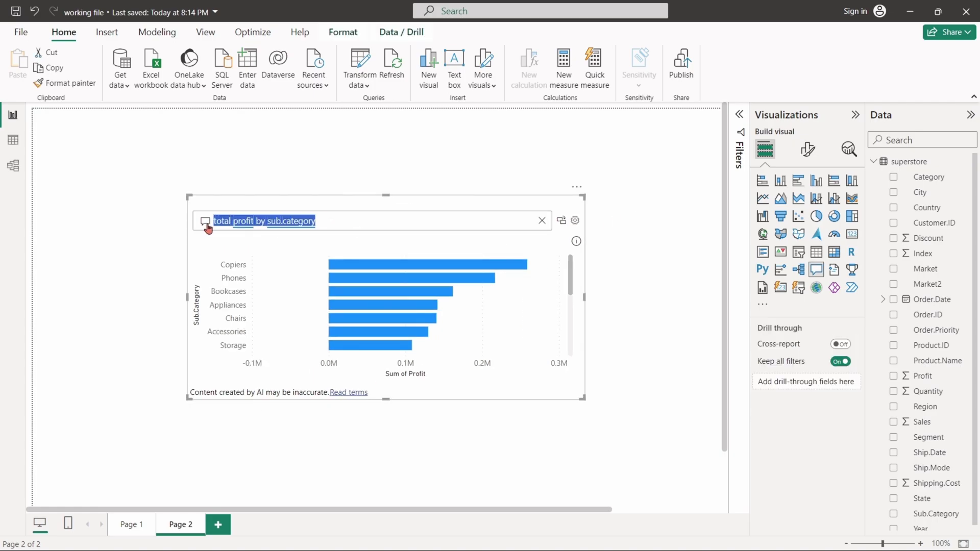
pyautogui.write('pie chart, p')
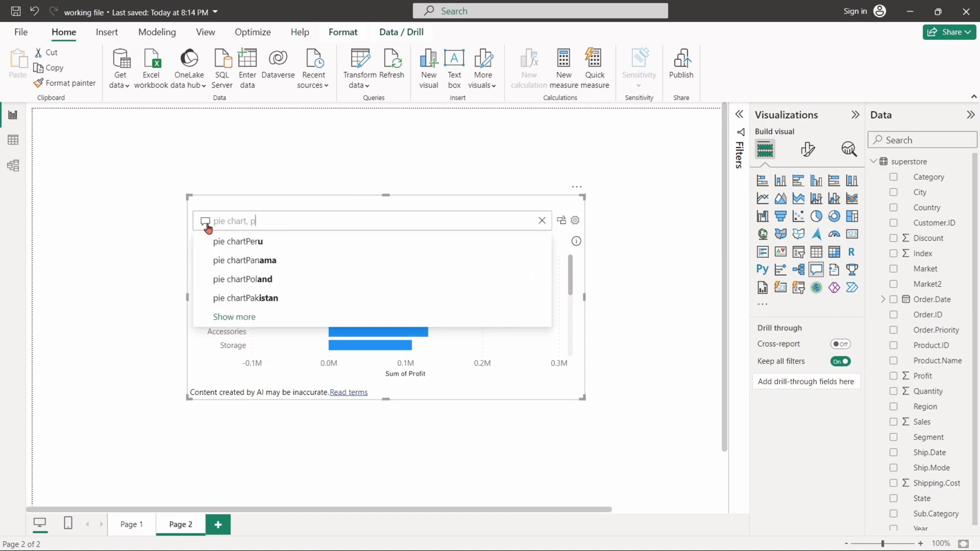
pyautogui.write('rofit by seg')
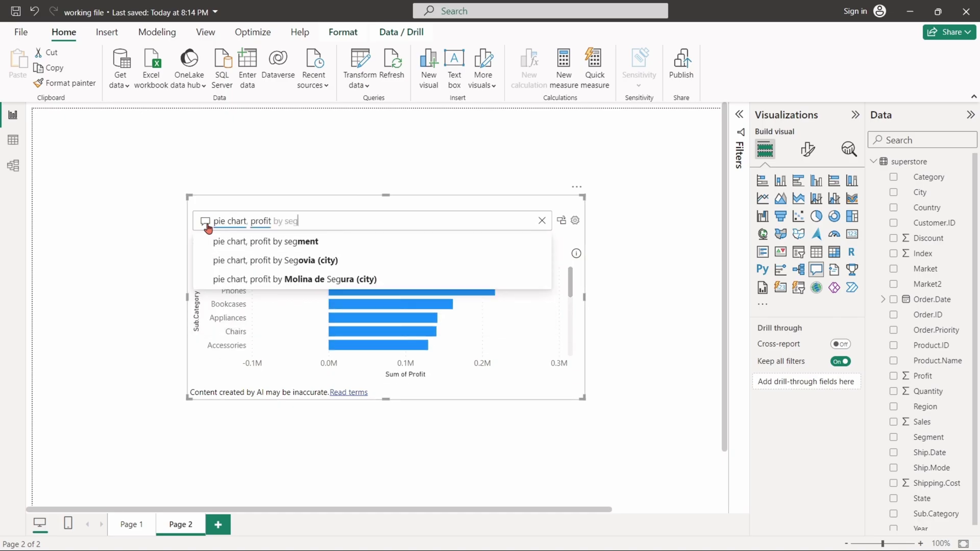
pyautogui.write('ment')
# Apply 'pie chart, profit by segment' and drag the visual's bottom edge down to make it taller.
pyautogui.click(329, 180)
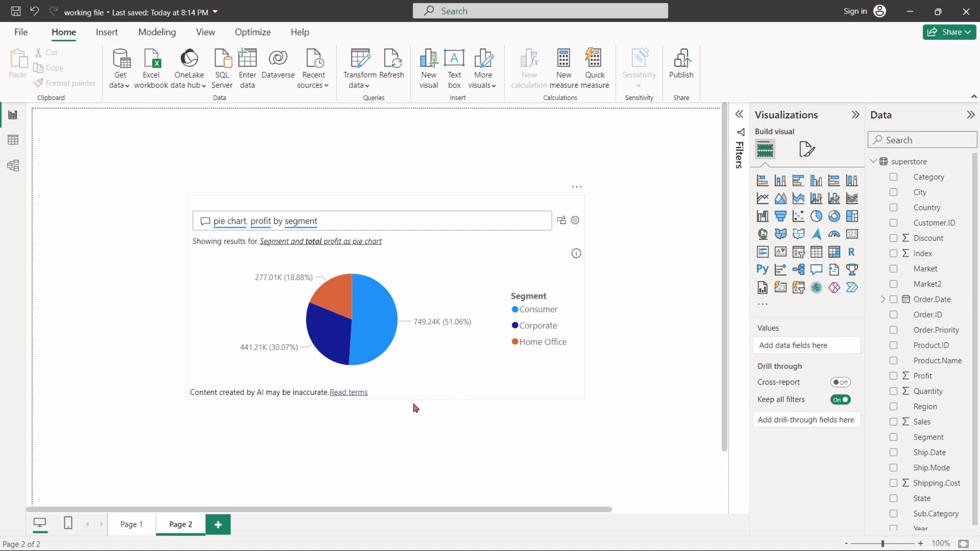
pyautogui.click(387, 399)
pyautogui.moveTo(388, 399); pyautogui.dragTo(392, 431)
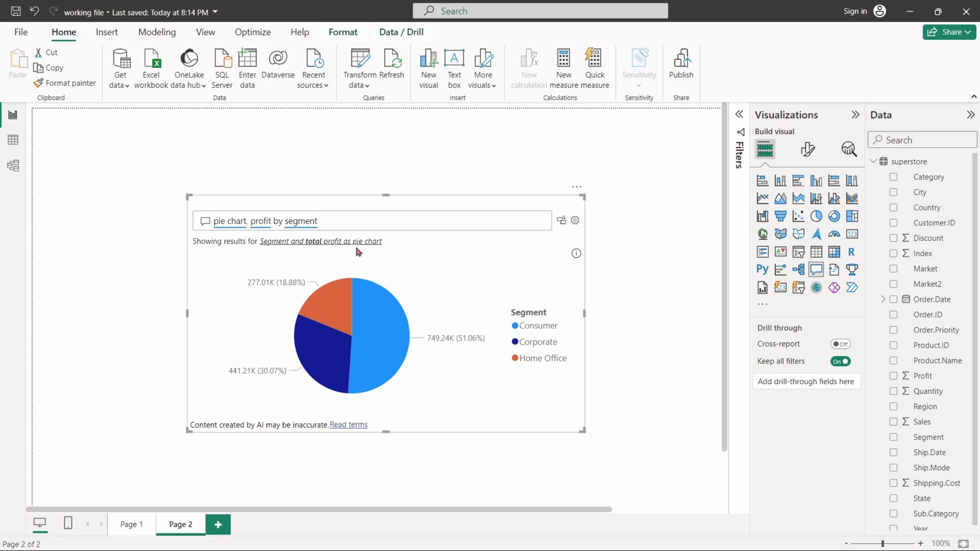
# Replace 'pie' with 'donut' in the Q&A question to show profit by segment as a donut.
pyautogui.click(653, 287)
pyautogui.click(327, 223)
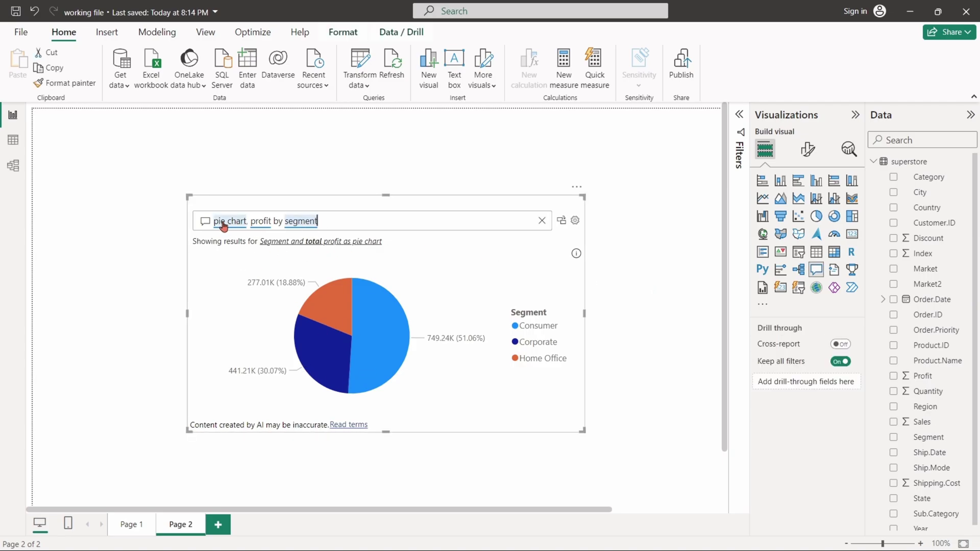
pyautogui.click(223, 226)
pyautogui.moveTo(225, 226); pyautogui.dragTo(215, 228)
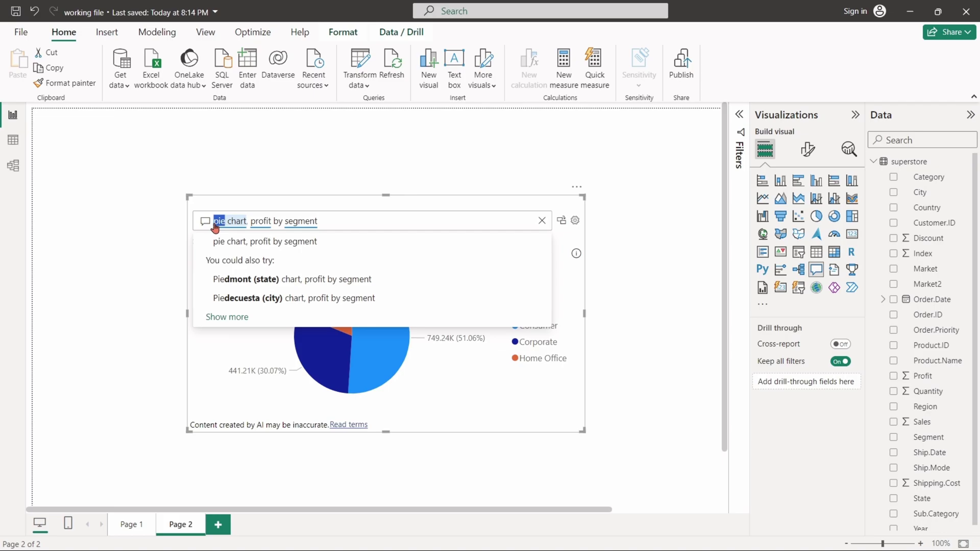
pyautogui.write('donut')
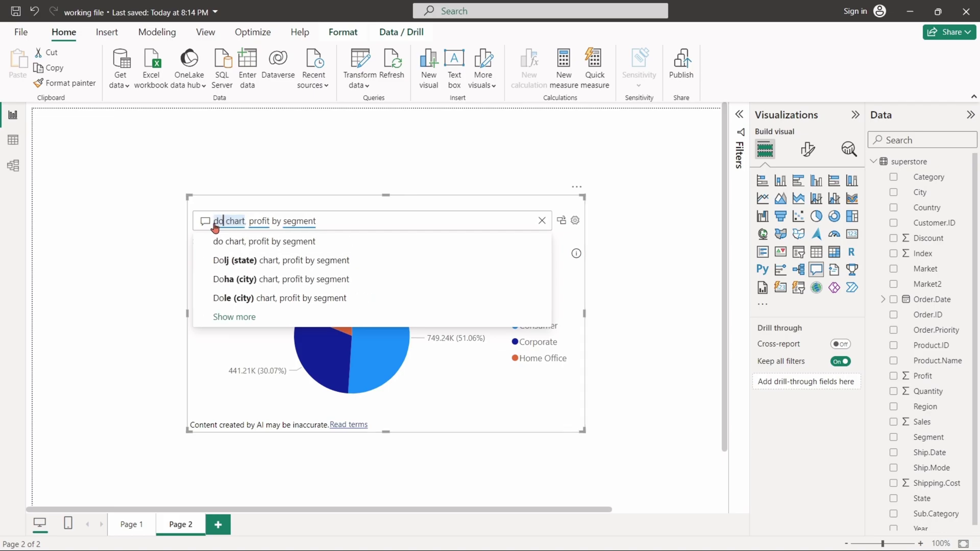
pyautogui.click(356, 209)
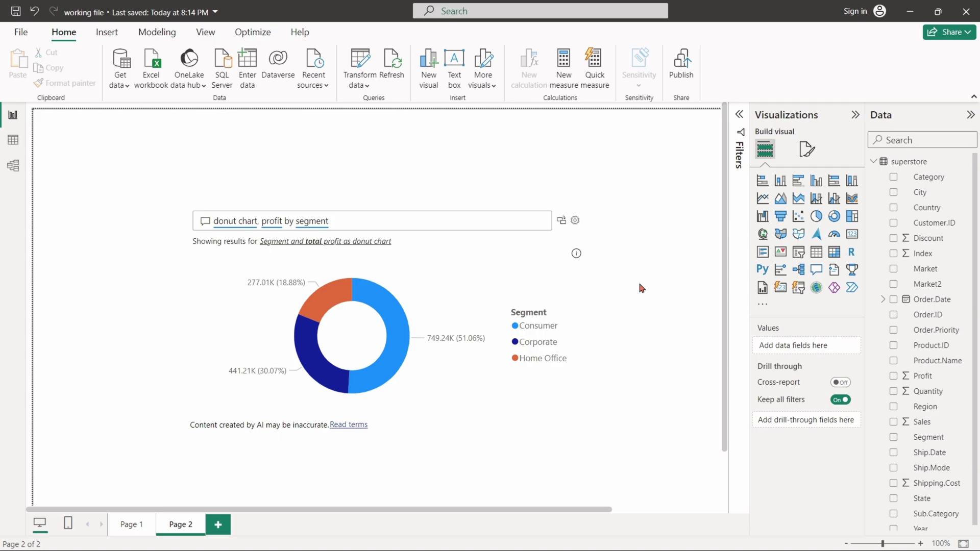
# Replace the question with 'line chart, sales by order.date' to plot sales from 2011 to 2014.
pyautogui.click(205, 227)
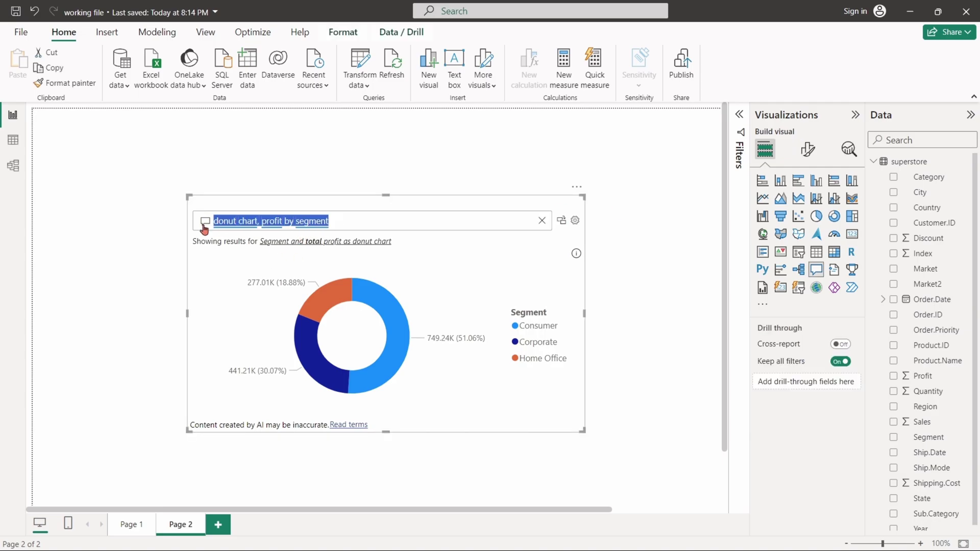
pyautogui.write('lin')
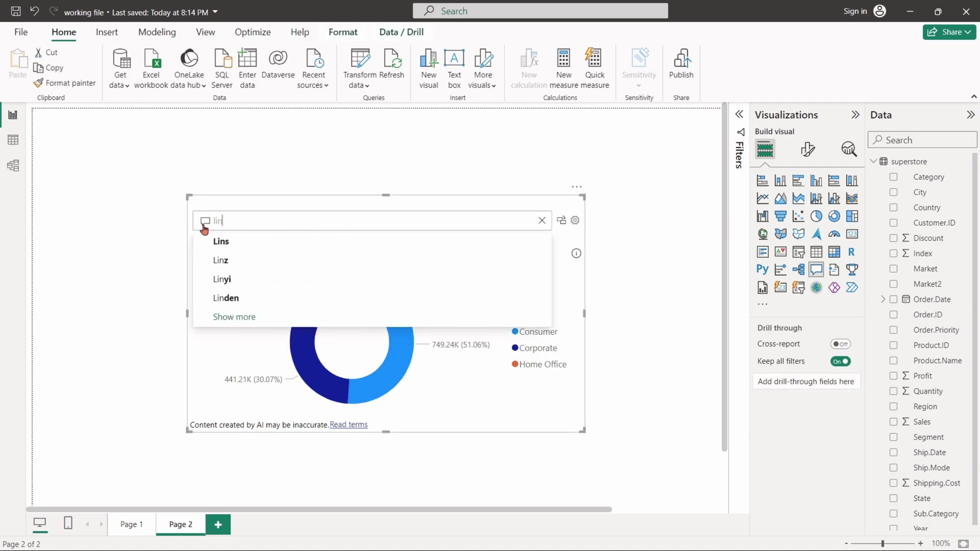
pyautogui.write('e chart, sal')
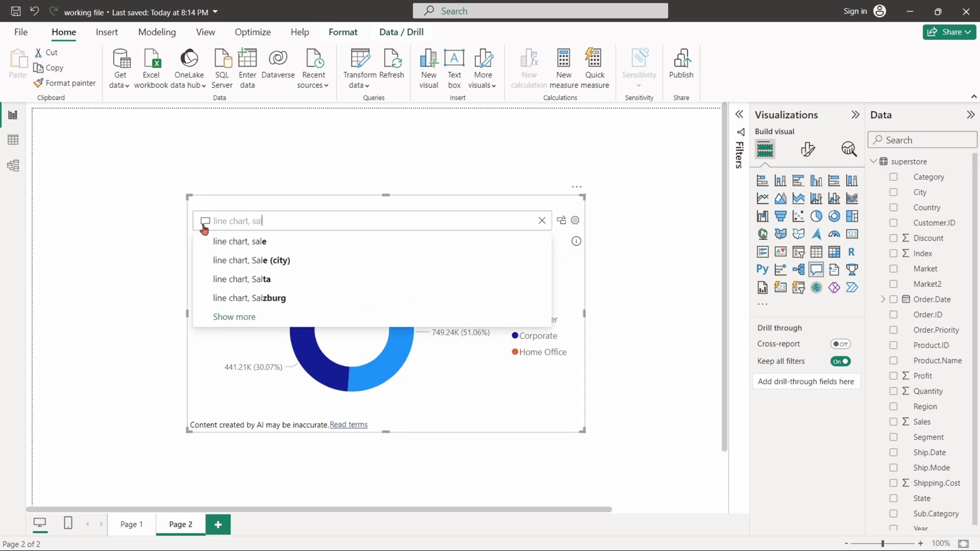
pyautogui.write('es by order')
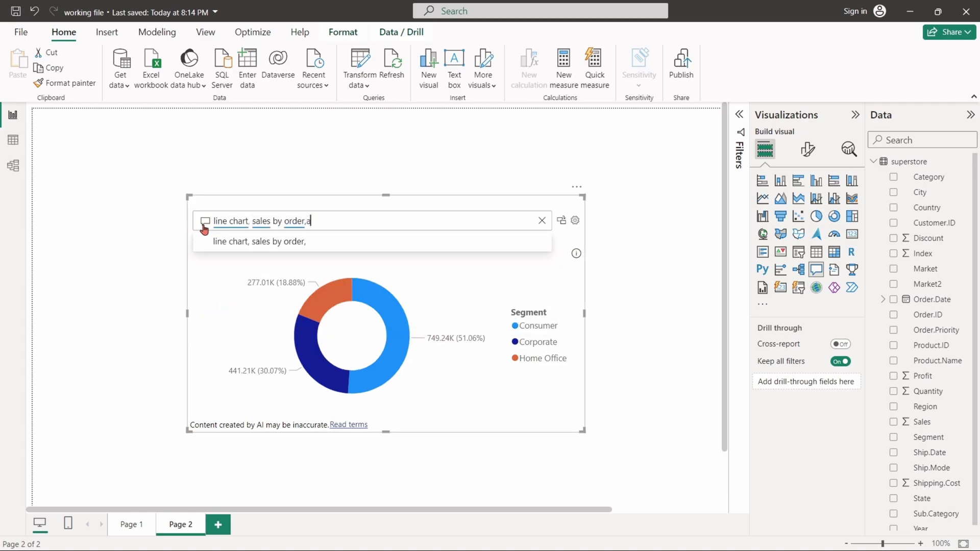
pyautogui.write('.date')
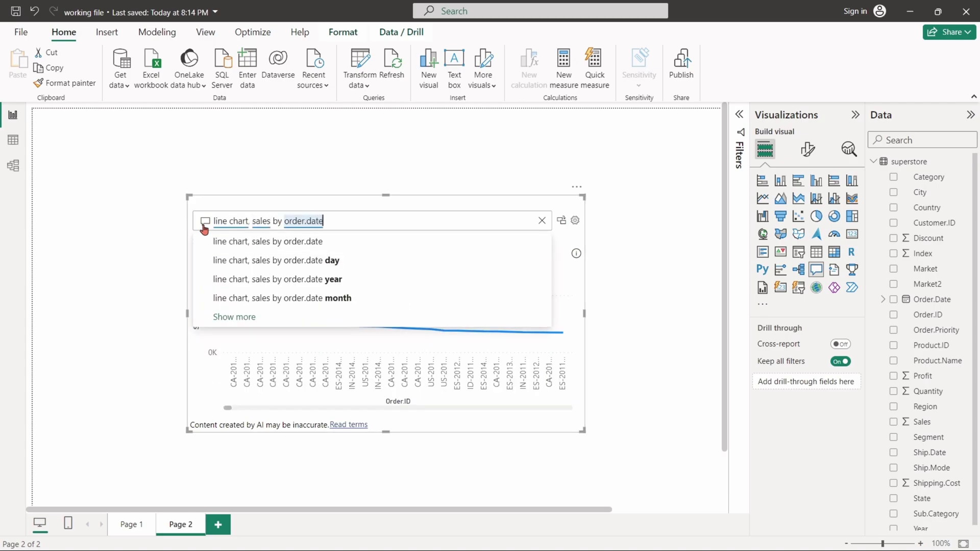
pyautogui.click(405, 175)
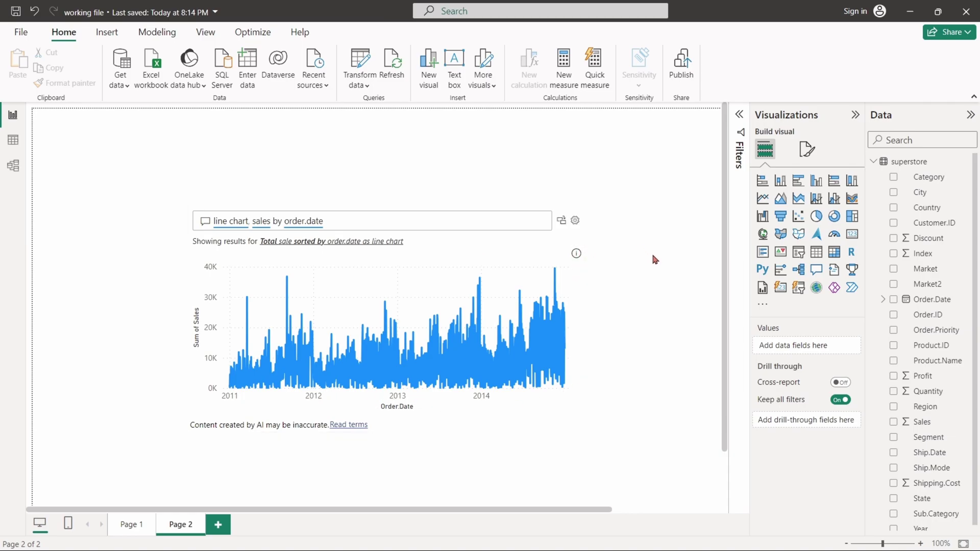
# Append 'month' to the question to plot sales by order date month.
pyautogui.click(353, 226)
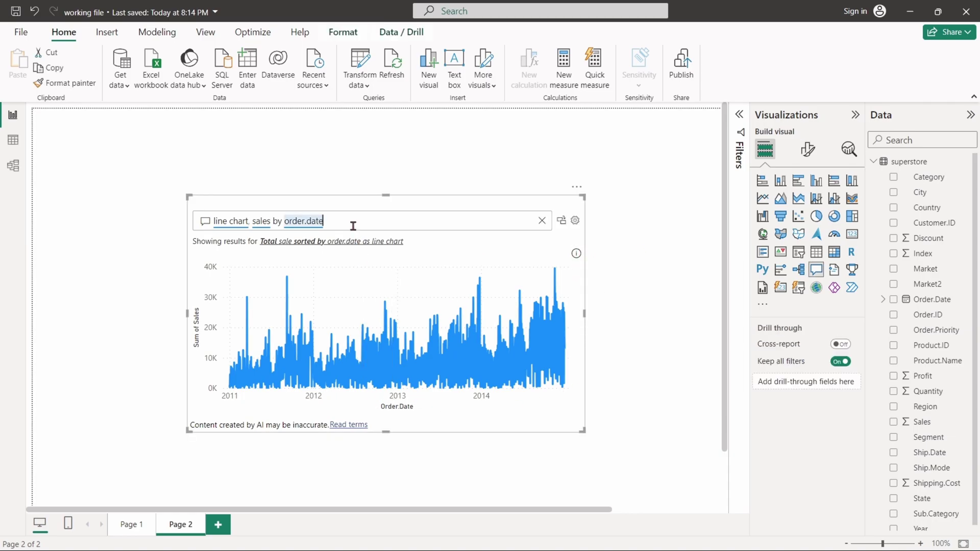
pyautogui.write('month')
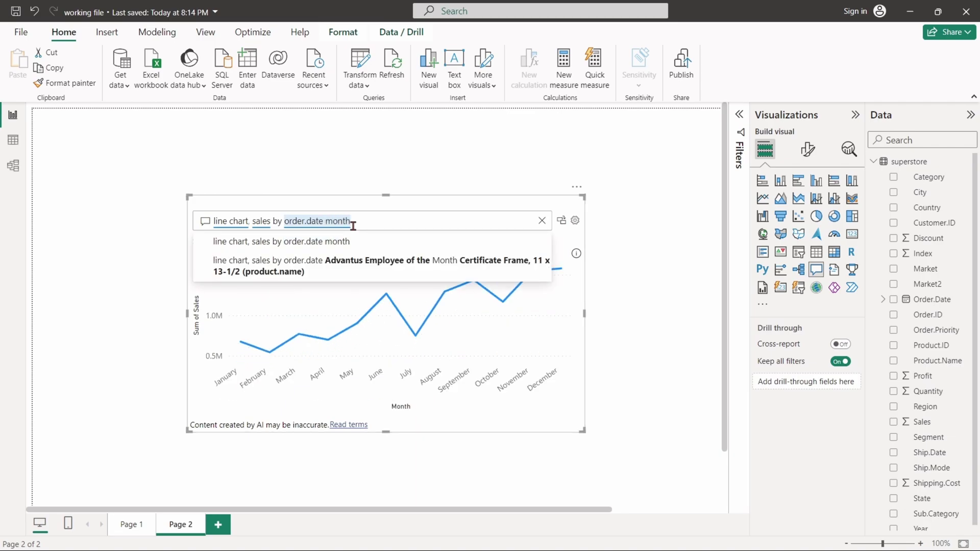
pyautogui.press('Return')
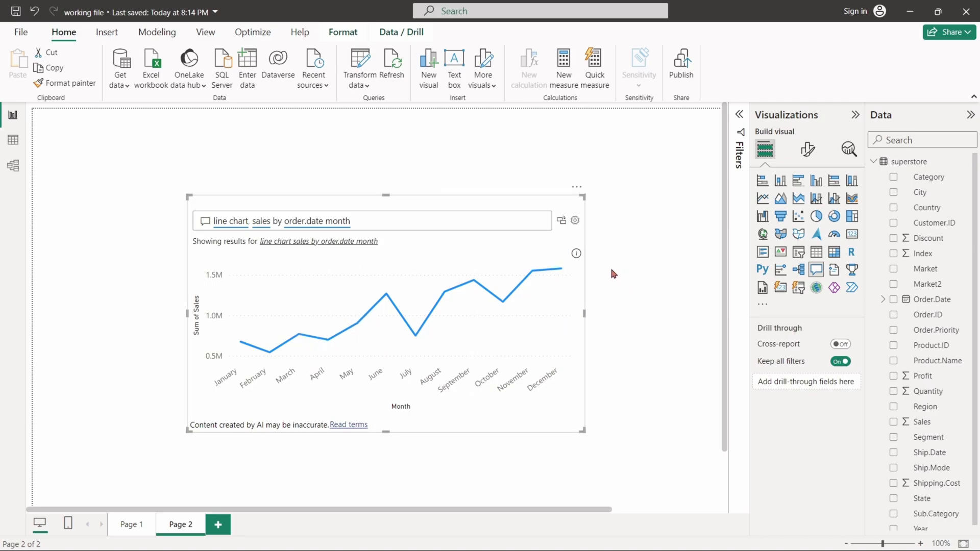
# Replace 'month' with 'year' so the line chart shows yearly sales 2011–2014.
pyautogui.moveTo(367, 219); pyautogui.dragTo(285, 223)
pyautogui.click(332, 224)
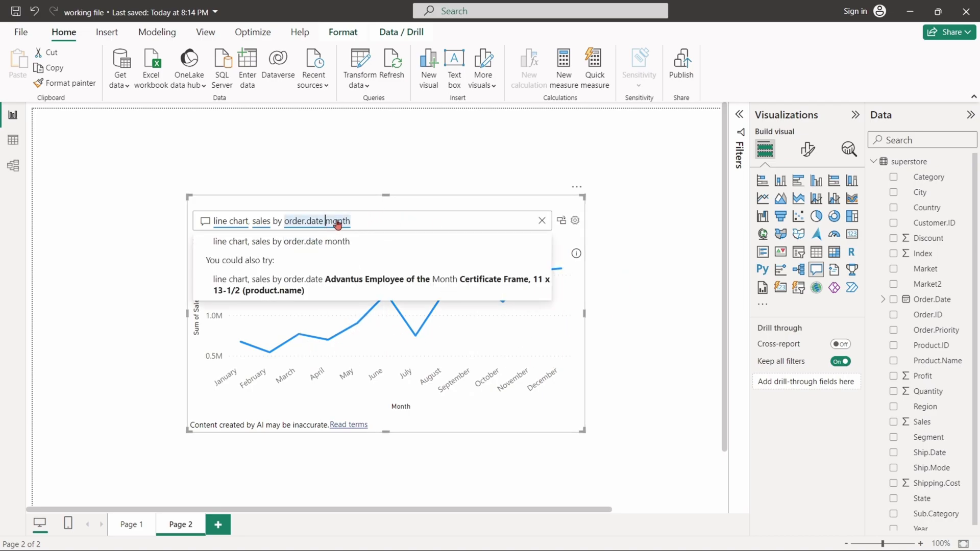
pyautogui.moveTo(359, 221); pyautogui.dragTo(328, 227)
pyautogui.write('year')
pyautogui.click(357, 201)
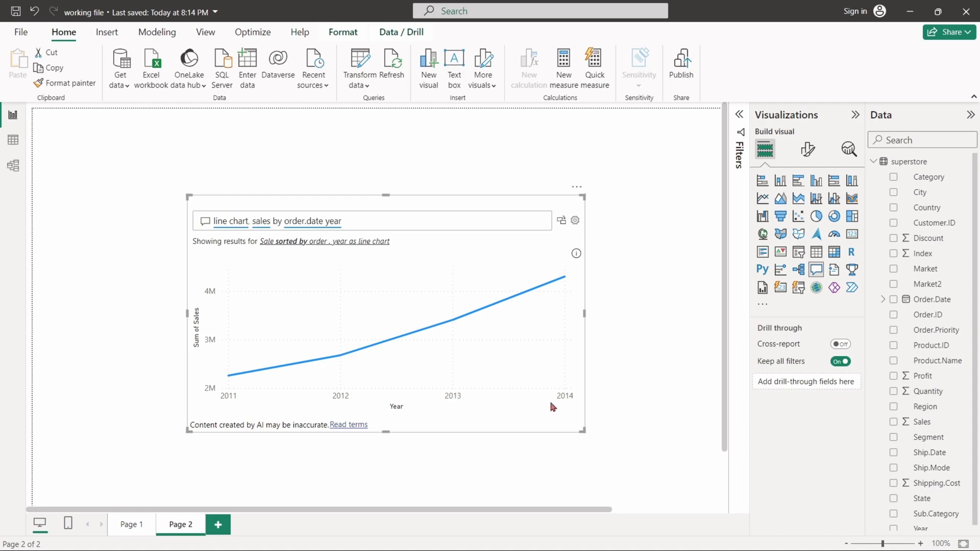
pyautogui.click(629, 297)
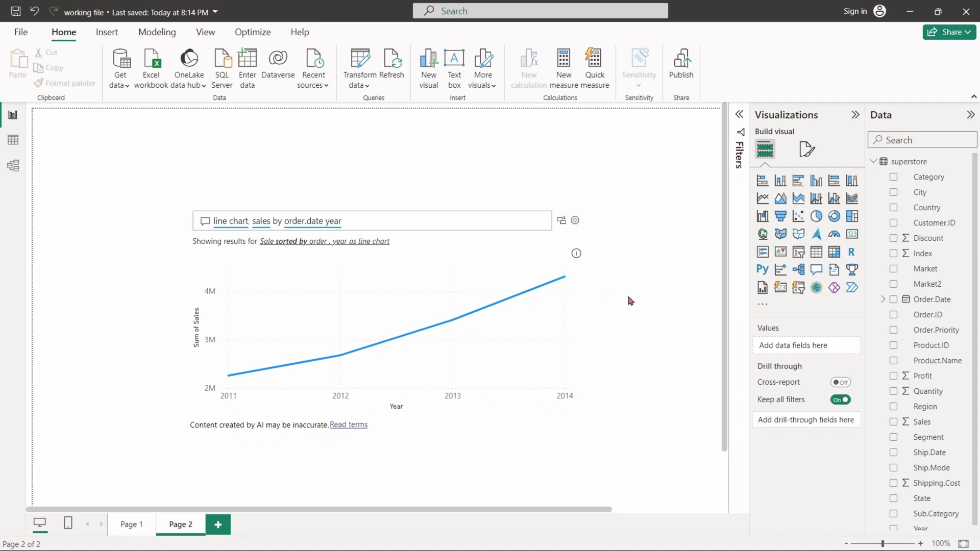
# Replace 'line' with 'area' in the question so yearly sales show as an area chart.
pyautogui.click(228, 222)
pyautogui.moveTo(230, 225); pyautogui.dragTo(212, 223)
pyautogui.write('area')
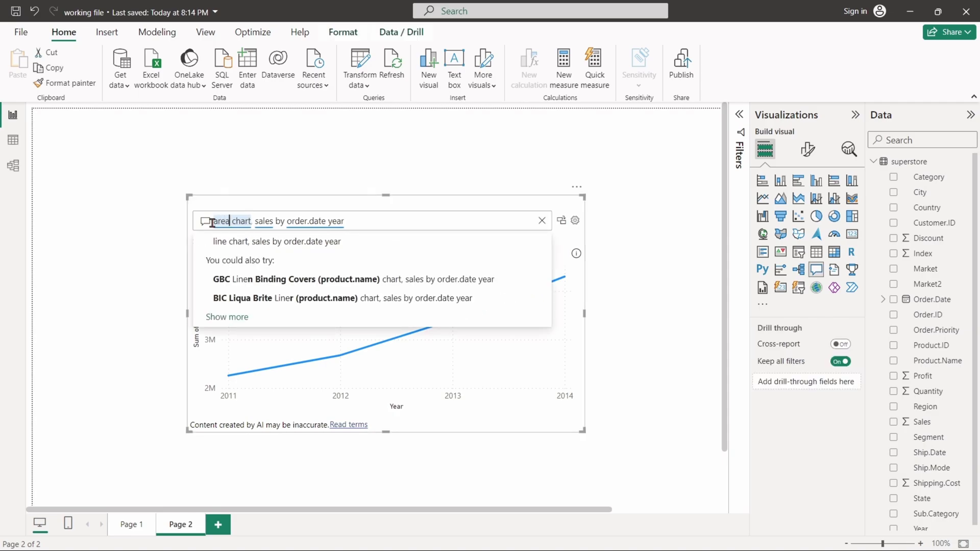
pyautogui.click(243, 182)
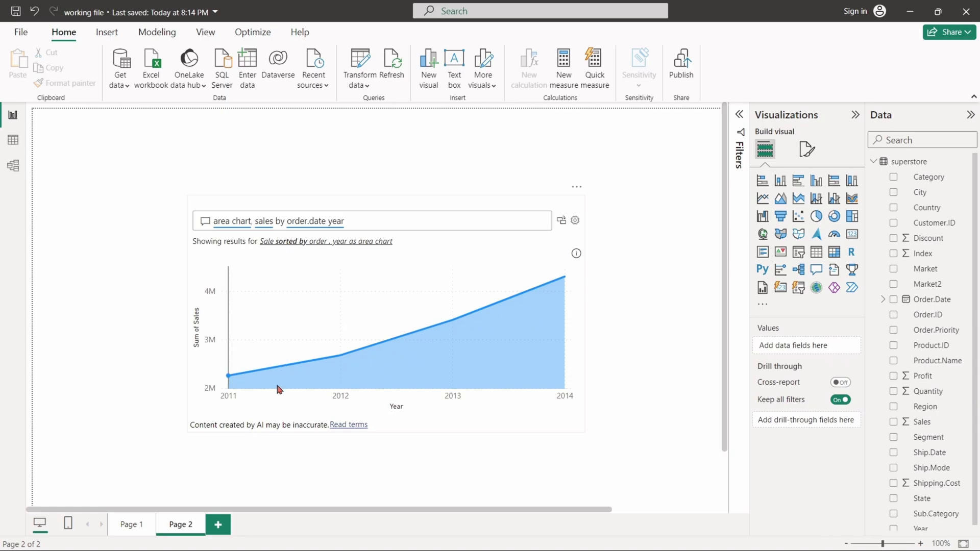
# Nudge the area chart slightly up and to the left on the page.
pyautogui.moveTo(558, 322)
pyautogui.moveTo(544, 203); pyautogui.dragTo(523, 194)
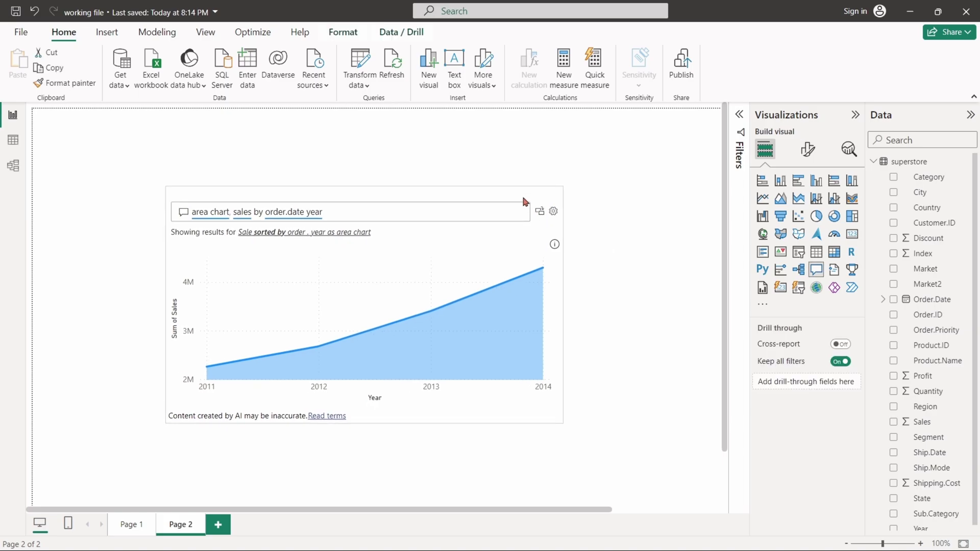
pyautogui.click(641, 260)
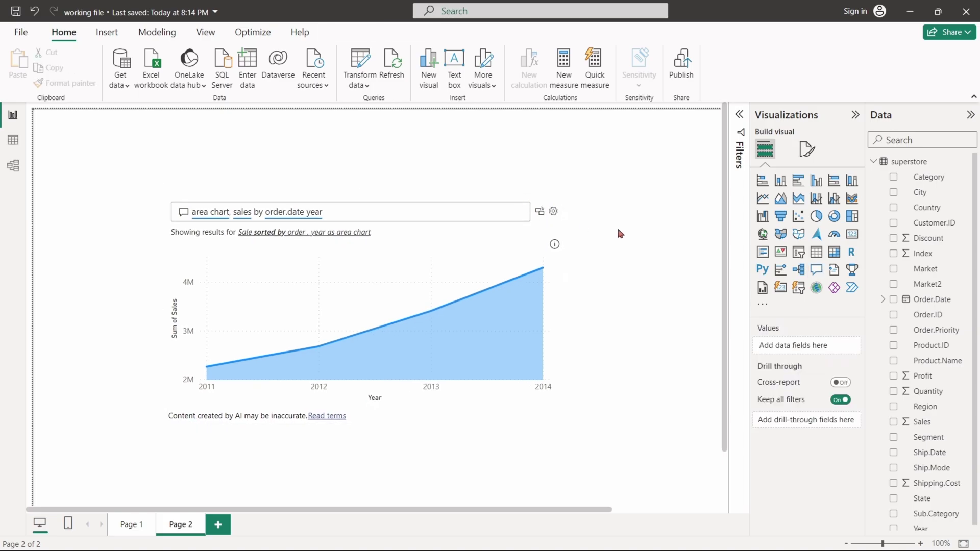
pyautogui.moveTo(335, 216); pyautogui.dragTo(185, 212)
# Ask 'scatter chart, sales and profit by order.ID' to plot profit against sales per order.
pyautogui.write('scatter chart,')
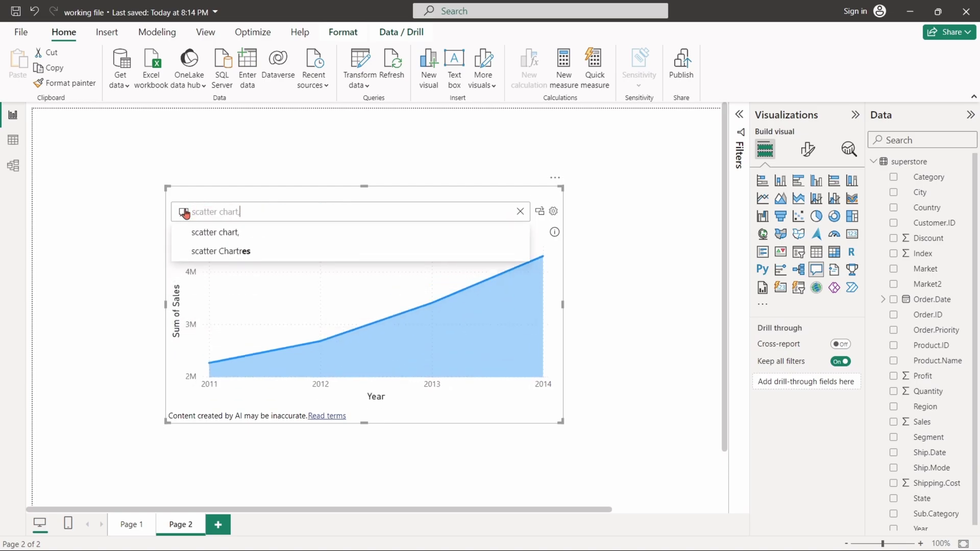
pyautogui.write(' sales and profit ')
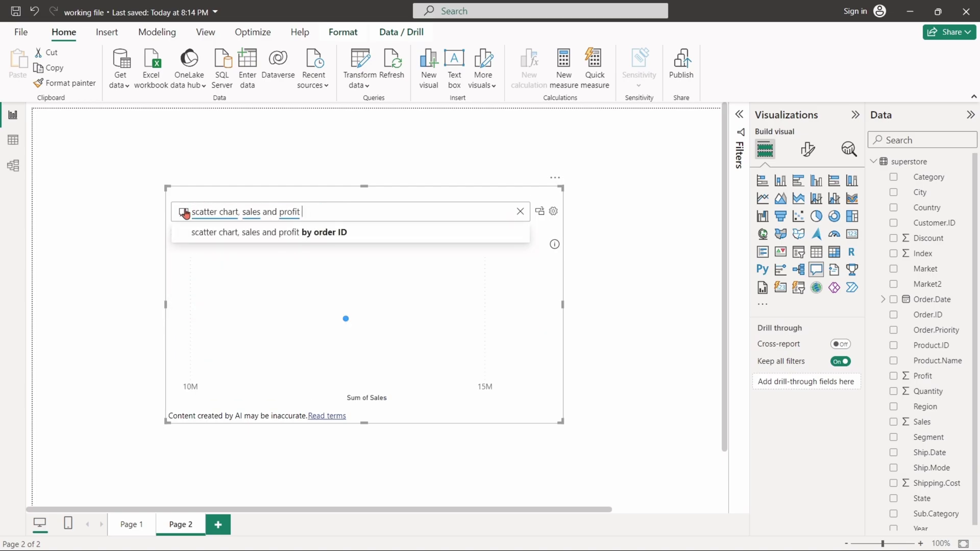
pyautogui.write('by order')
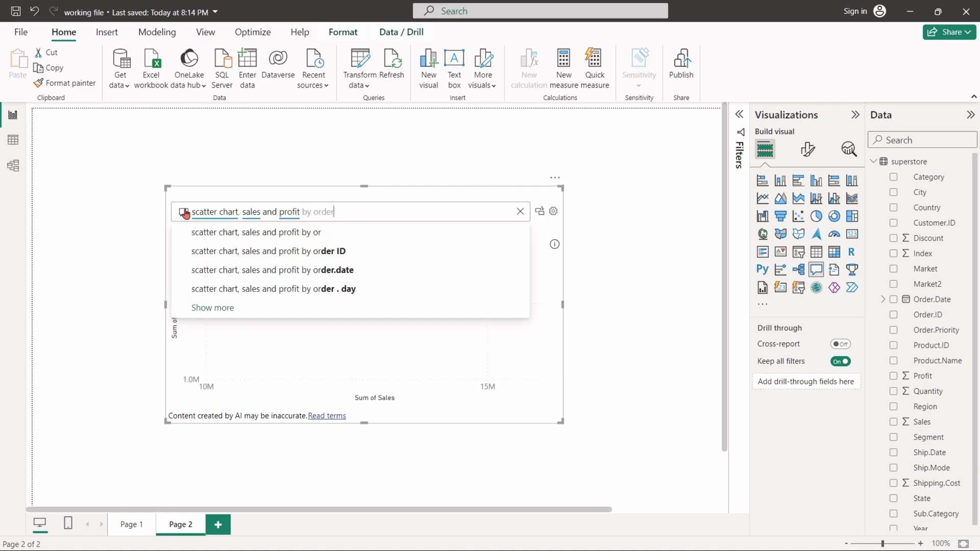
pyautogui.write('.')
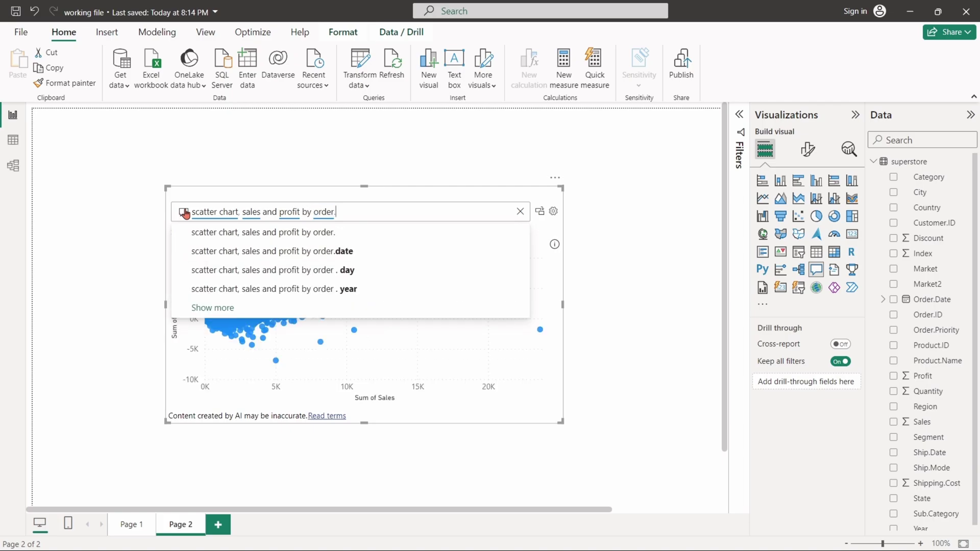
pyautogui.write('ID')
pyautogui.click(643, 315)
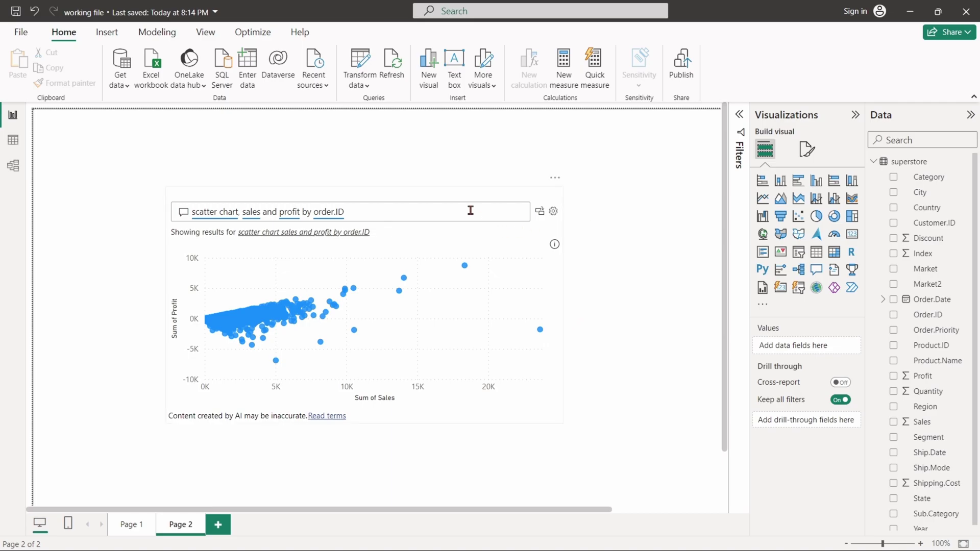
# Add 'legend category' to the question, colouring points by Furniture, Office Supplies and Technology.
pyautogui.doubleClick(374, 214)
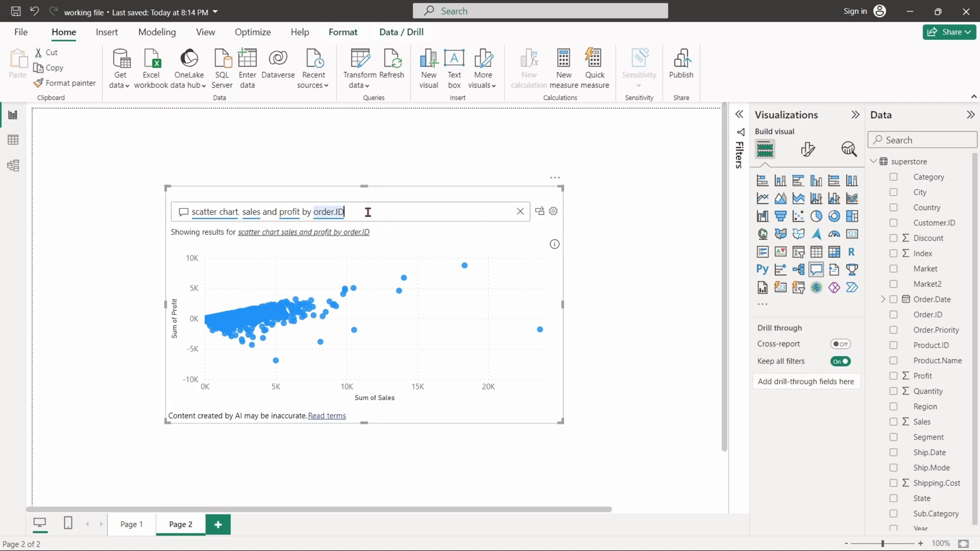
pyautogui.write('legen')
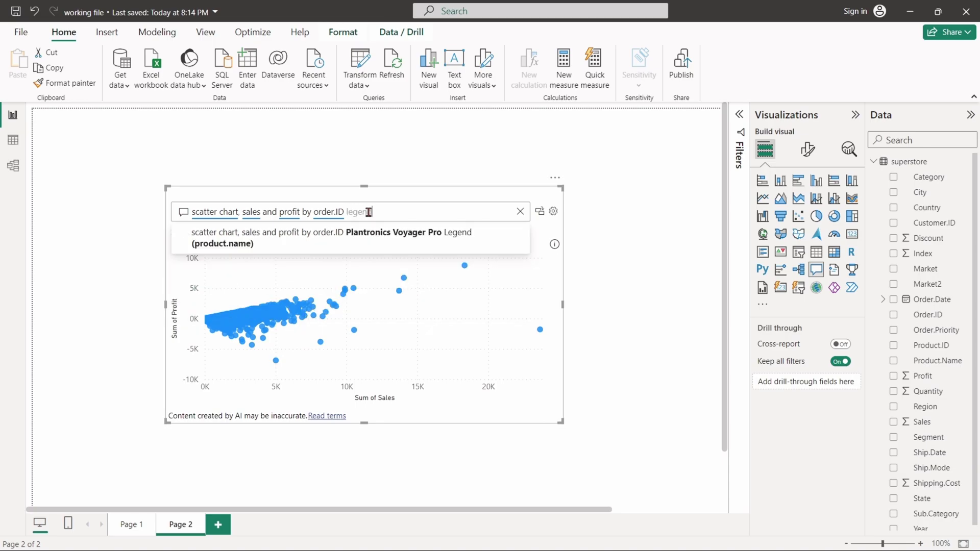
pyautogui.write('d categ')
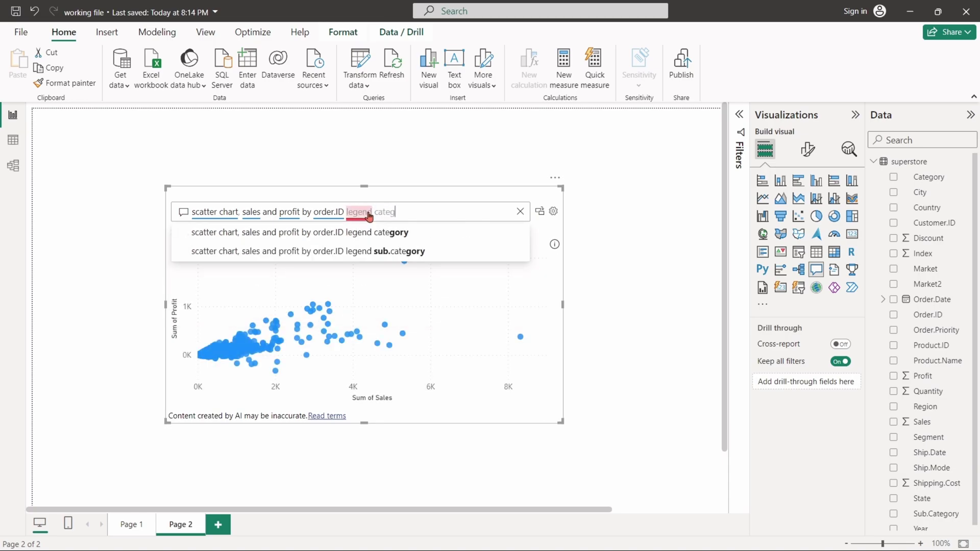
pyautogui.write('ory')
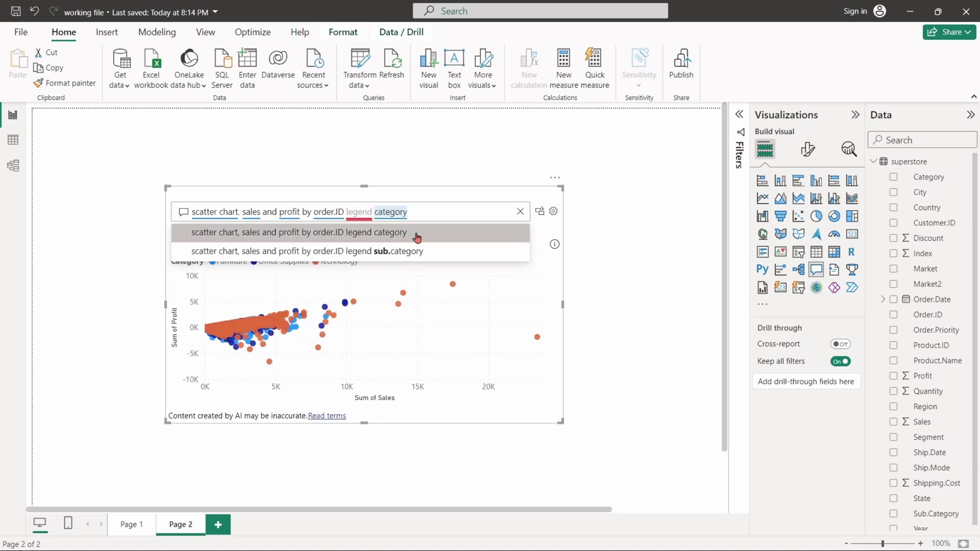
pyautogui.click(619, 223)
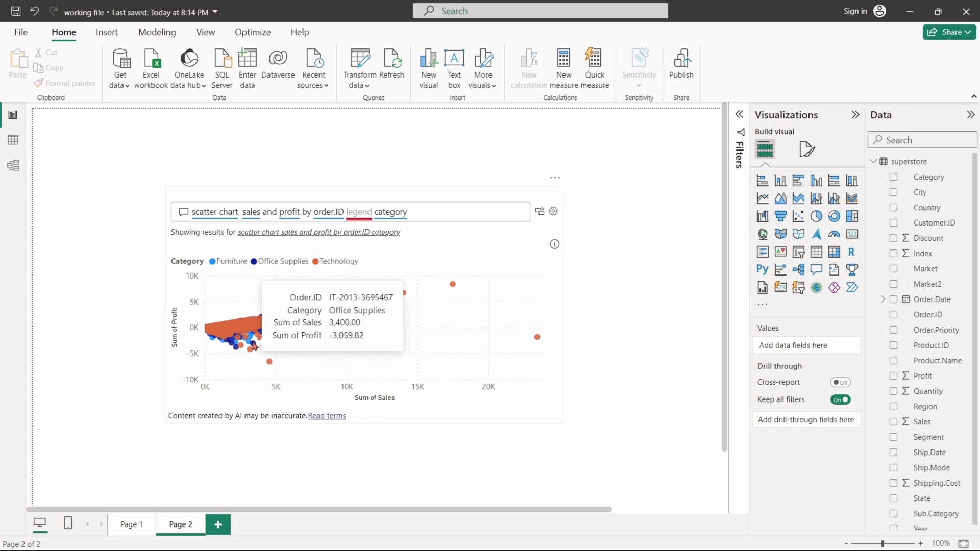
pyautogui.moveTo(245, 350)
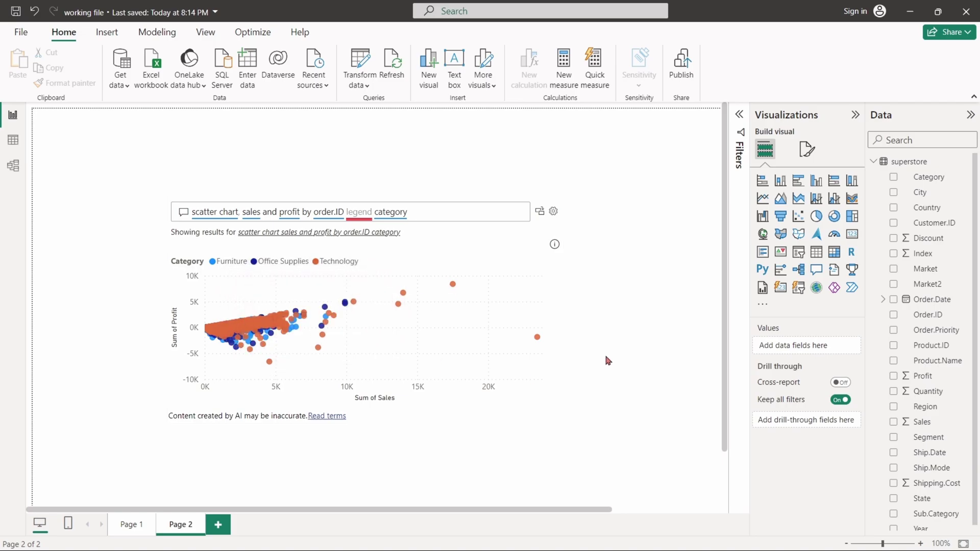
pyautogui.click(543, 180)
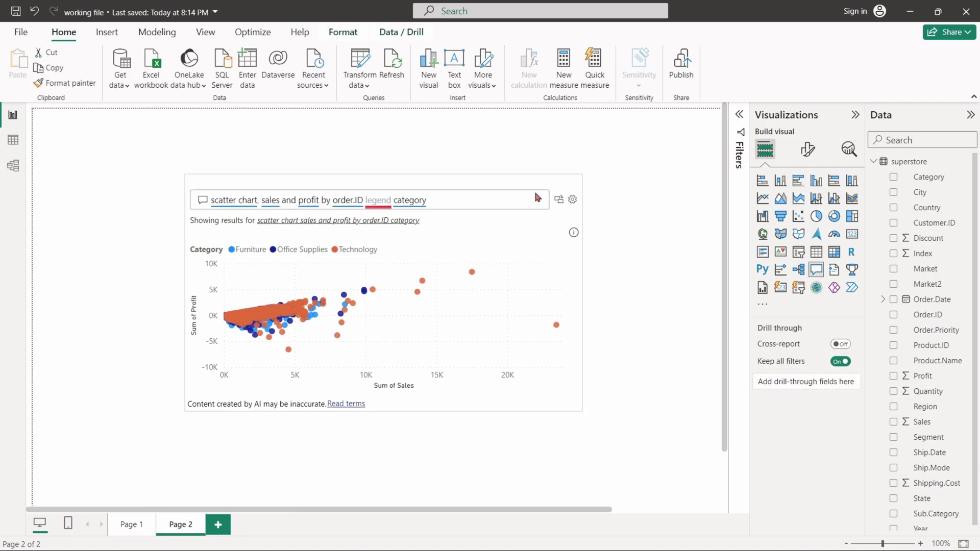
# Replace the question with 'map, sales by country' to show sales on a map.
pyautogui.click(240, 202)
pyautogui.hotkey('ctrl', 'a')
pyautogui.press('BackSpace')
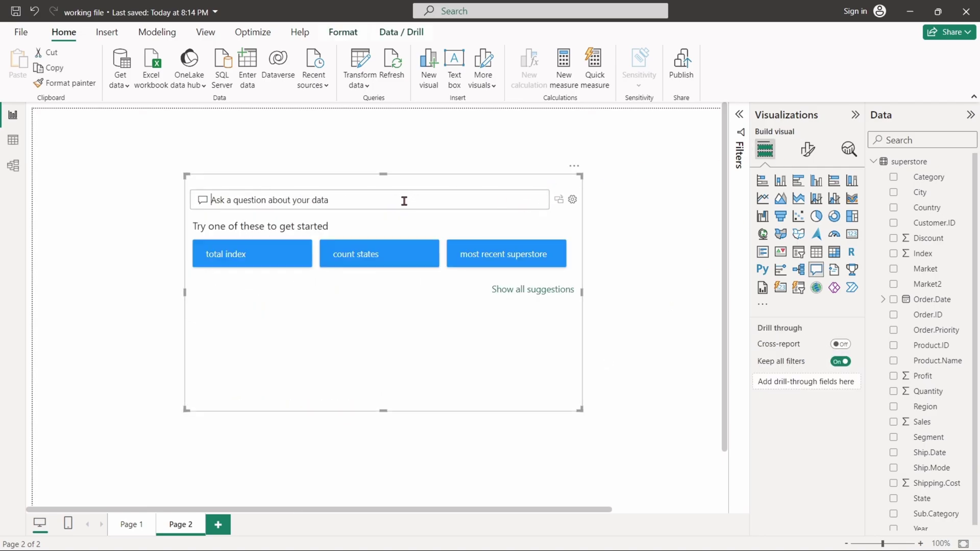
pyautogui.write('map, ')
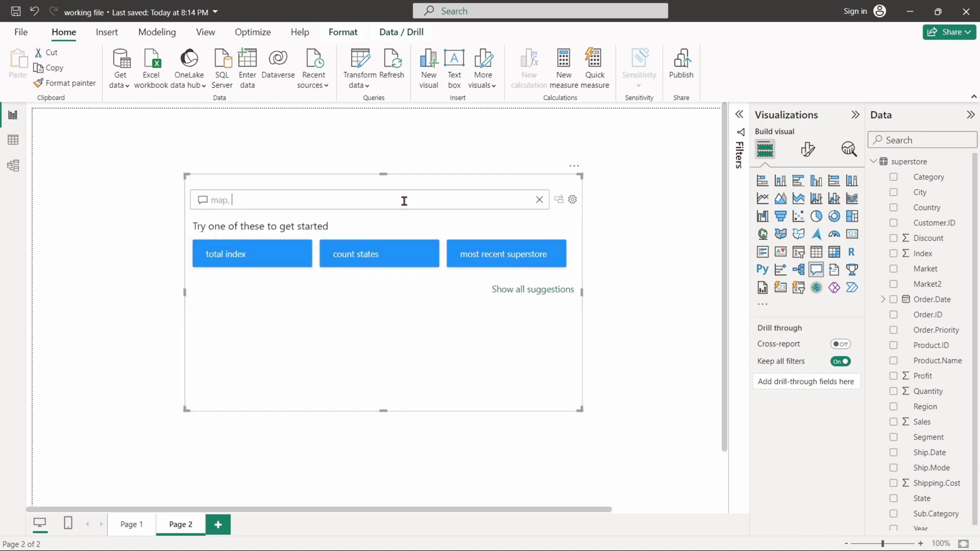
pyautogui.write('sales')
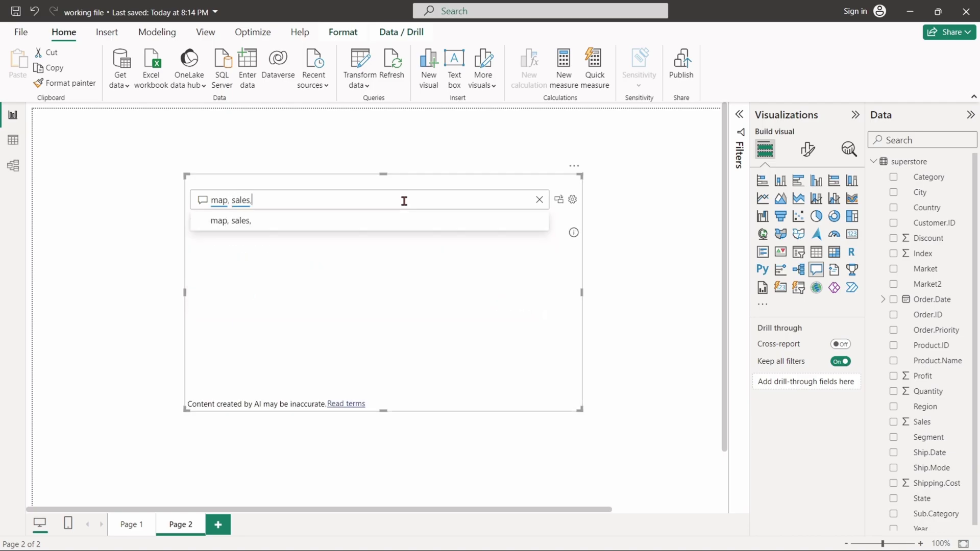
pyautogui.write(' by country')
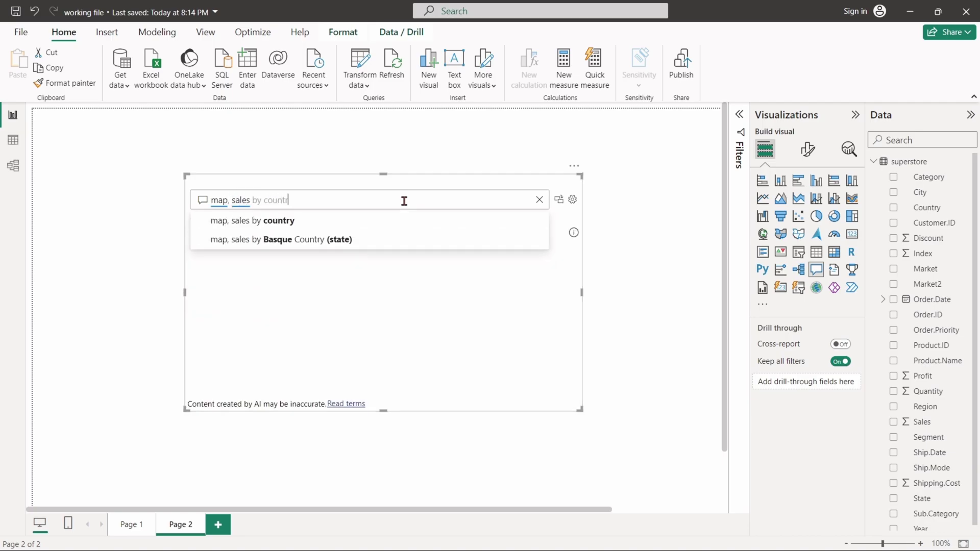
pyautogui.click(444, 177)
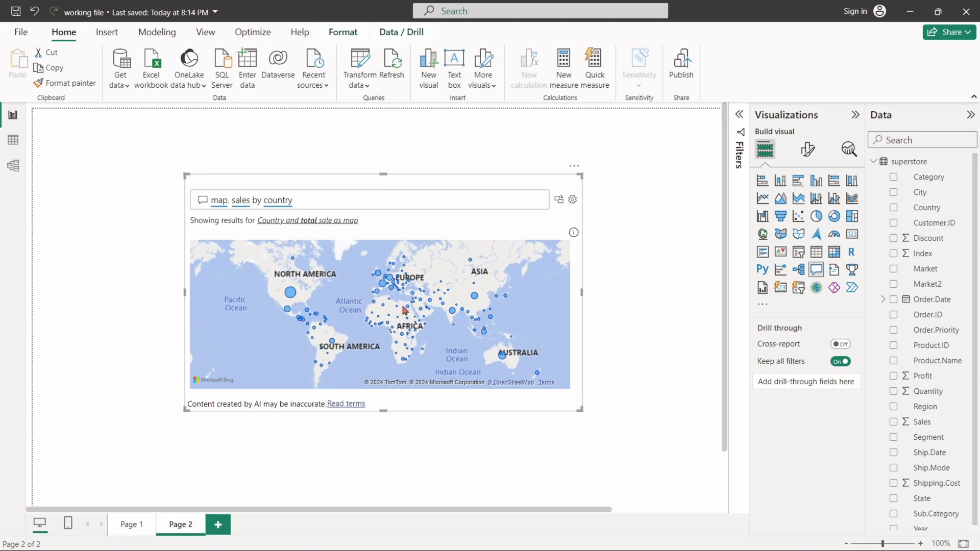
# Pan the map around Europe, then zoom out to the full world view.
pyautogui.scroll(3, 403, 310)
pyautogui.moveTo(403, 310); pyautogui.dragTo(433, 382)
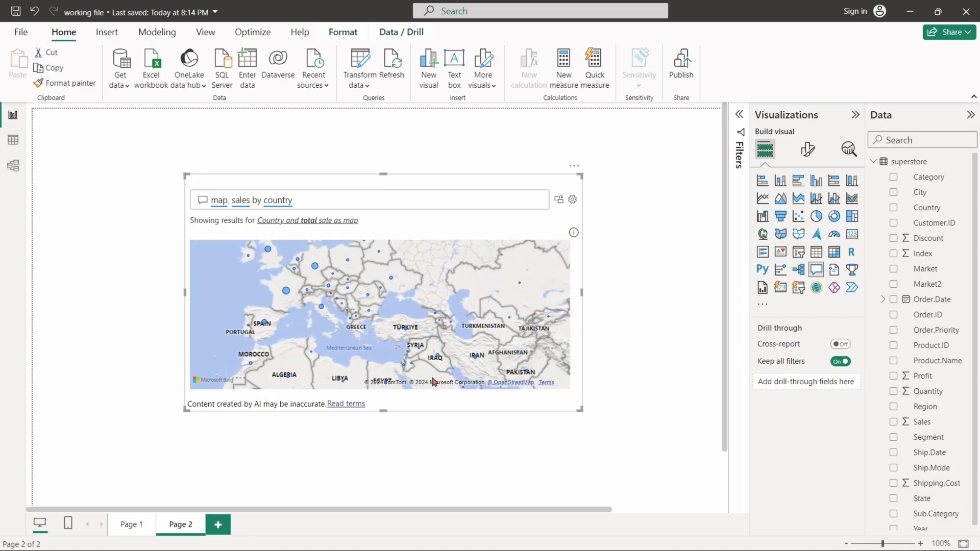
pyautogui.moveTo(358, 255); pyautogui.dragTo(403, 301)
pyautogui.moveTo(423, 245); pyautogui.dragTo(458, 265)
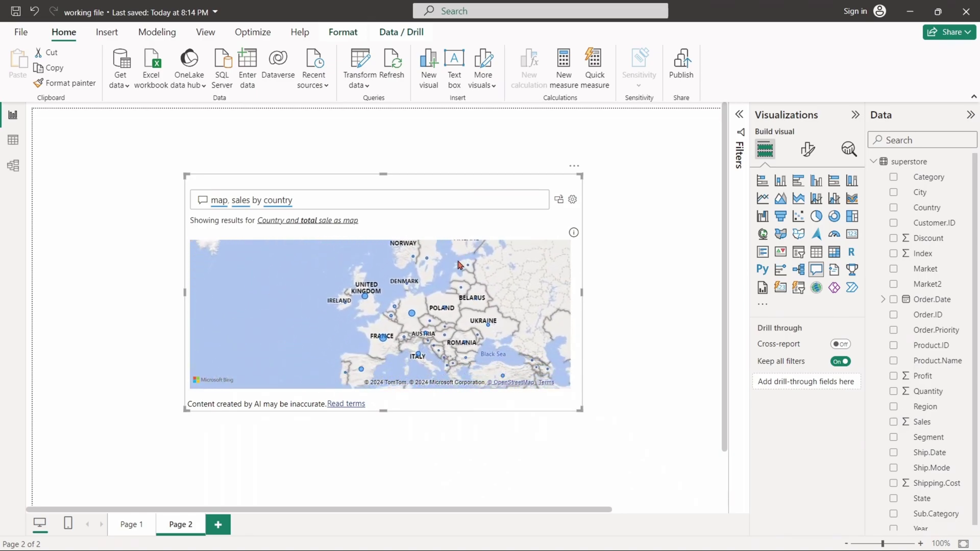
pyautogui.moveTo(412, 314)
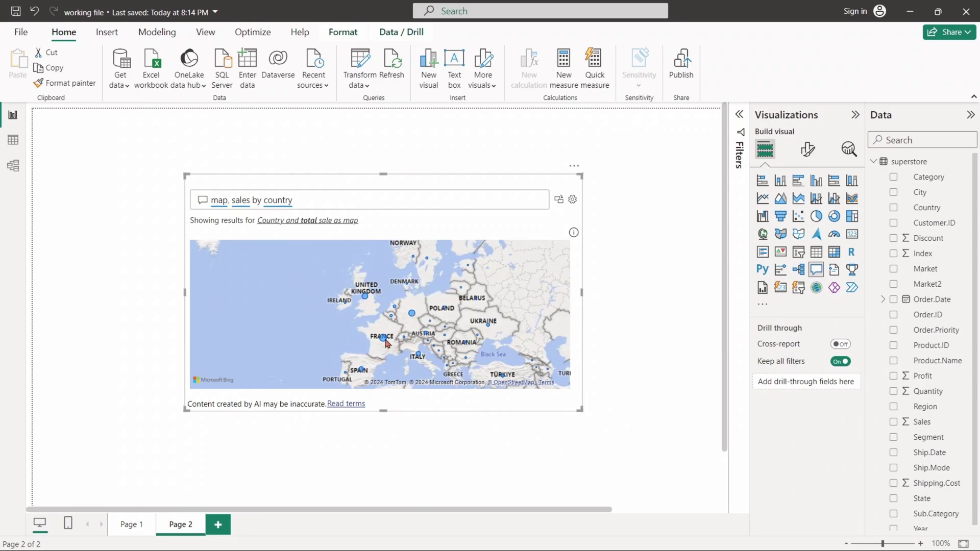
pyautogui.moveTo(420, 355)
pyautogui.scroll(-5, 420, 356)
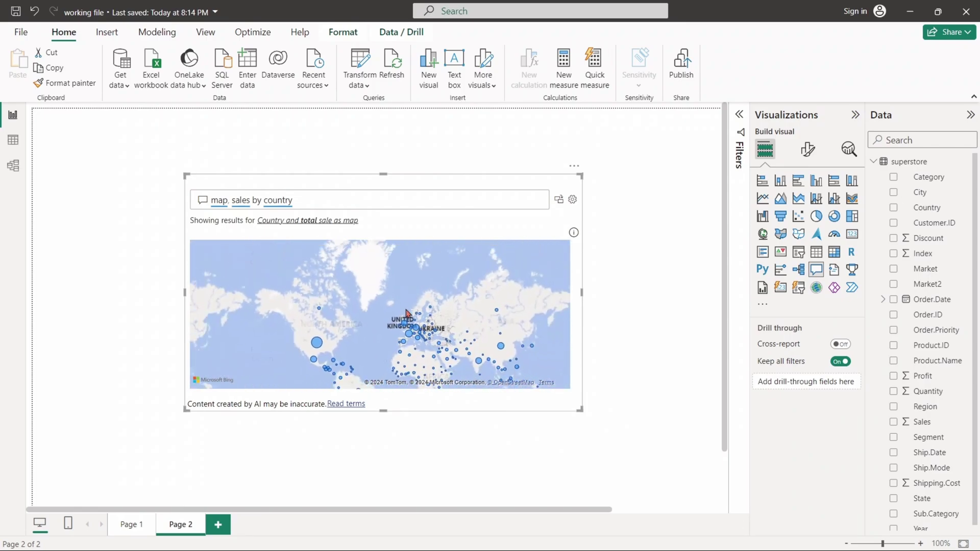
# Ask 'waterfall chart, profit by order.date year' for a 2011–2014 profit waterfall with total.
pyautogui.moveTo(345, 327)
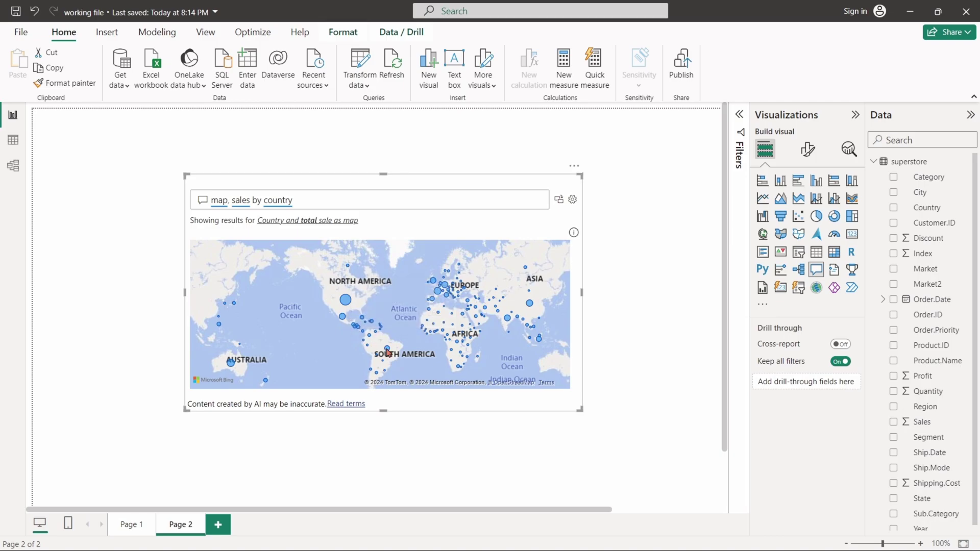
pyautogui.click(597, 287)
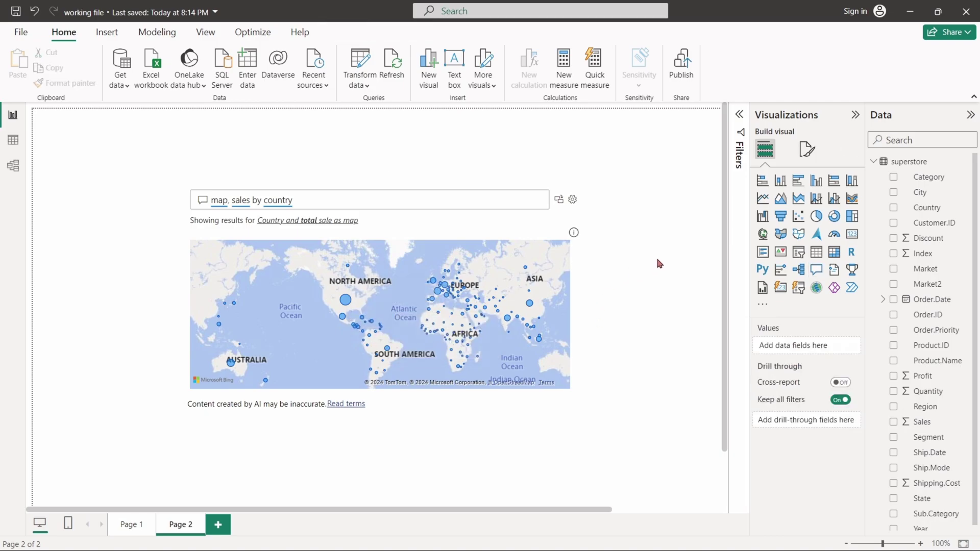
pyautogui.moveTo(295, 200); pyautogui.dragTo(202, 208)
pyautogui.write('waterfa')
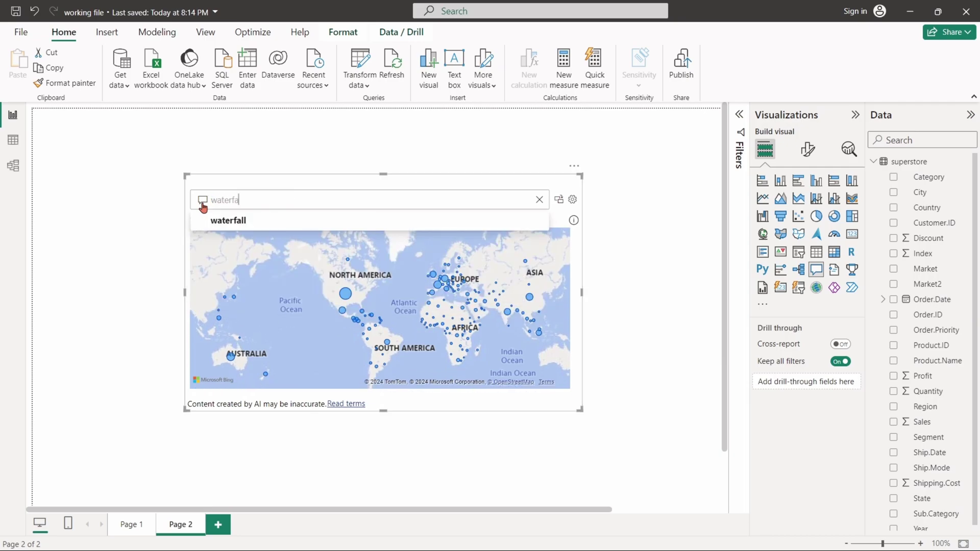
pyautogui.write('ll chart, profit by order d')
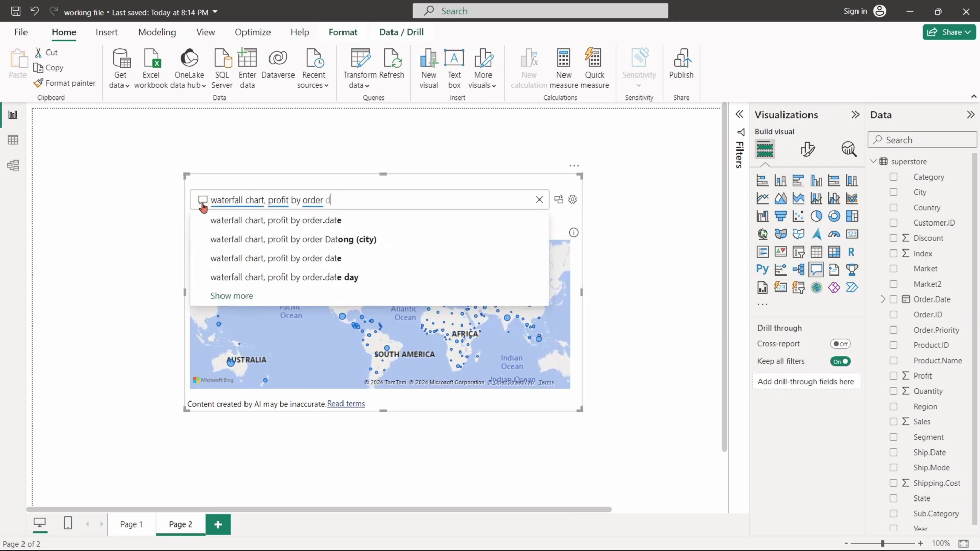
pyautogui.press('Tab')
pyautogui.write('year')
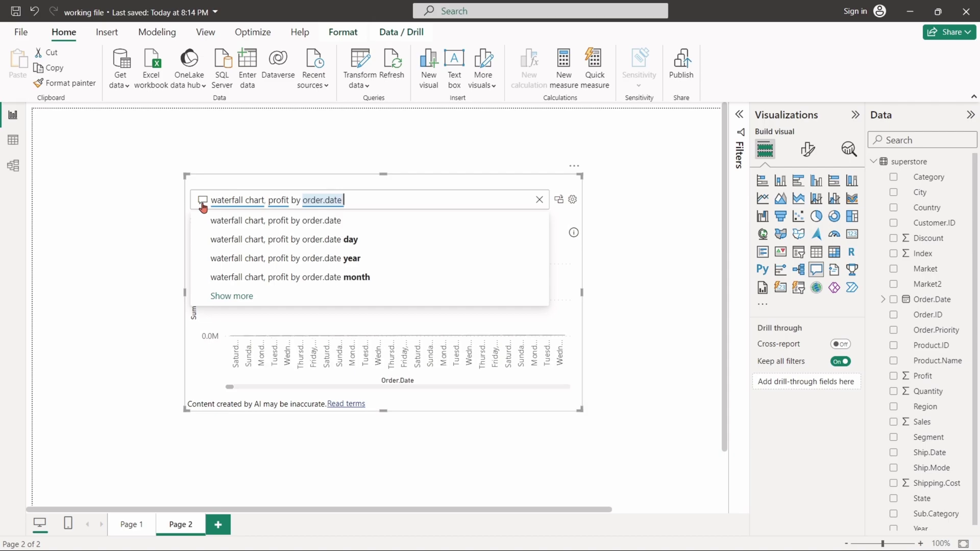
pyautogui.press('Return')
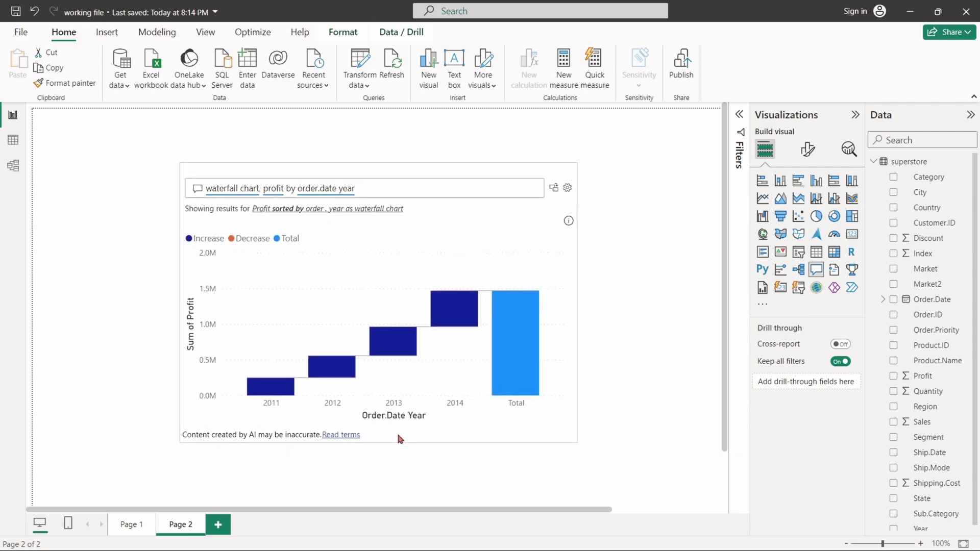
pyautogui.click(399, 435)
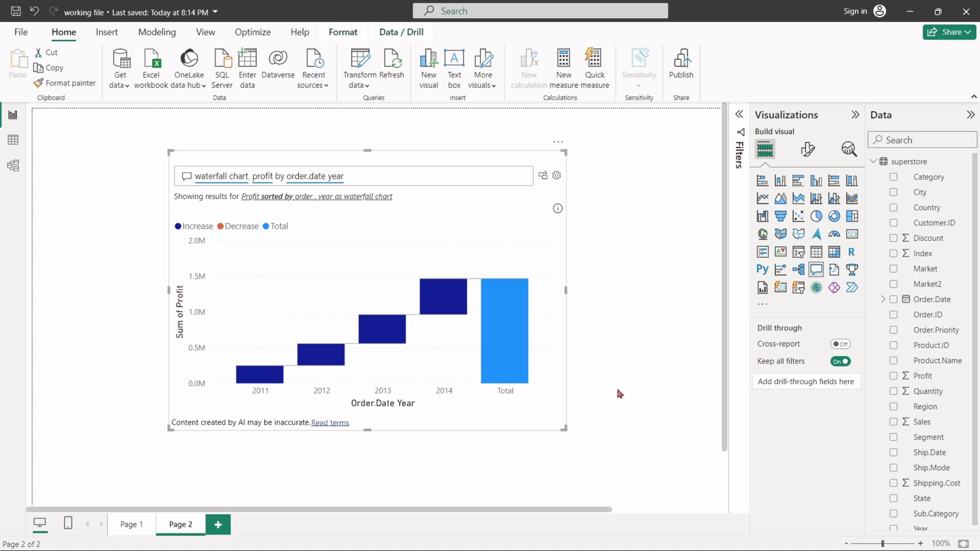
pyautogui.click(621, 369)
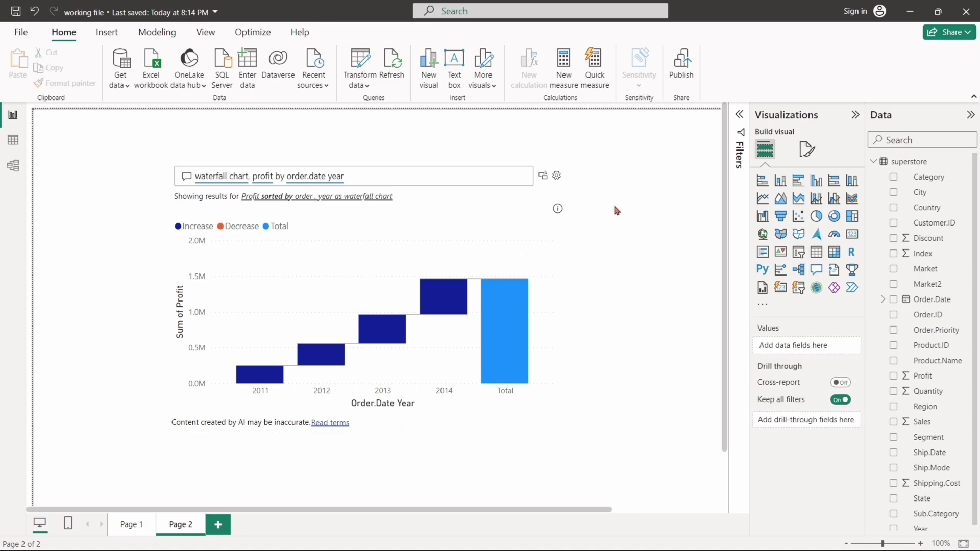
# Replace the question with 'a matrix of sales, by category by market'.
pyautogui.click(414, 177)
pyautogui.moveTo(414, 177); pyautogui.dragTo(171, 174)
pyautogui.write('a matrix of')
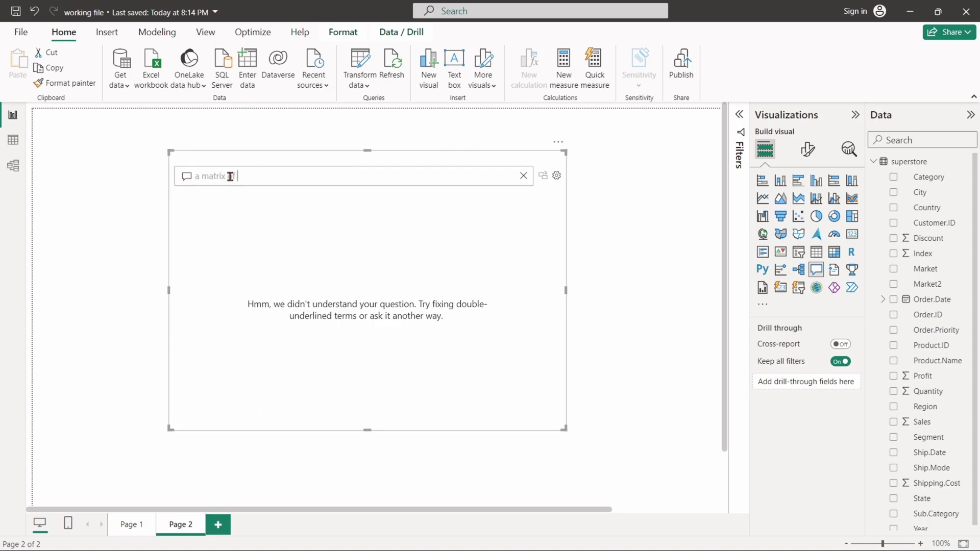
pyautogui.write(' sales, by')
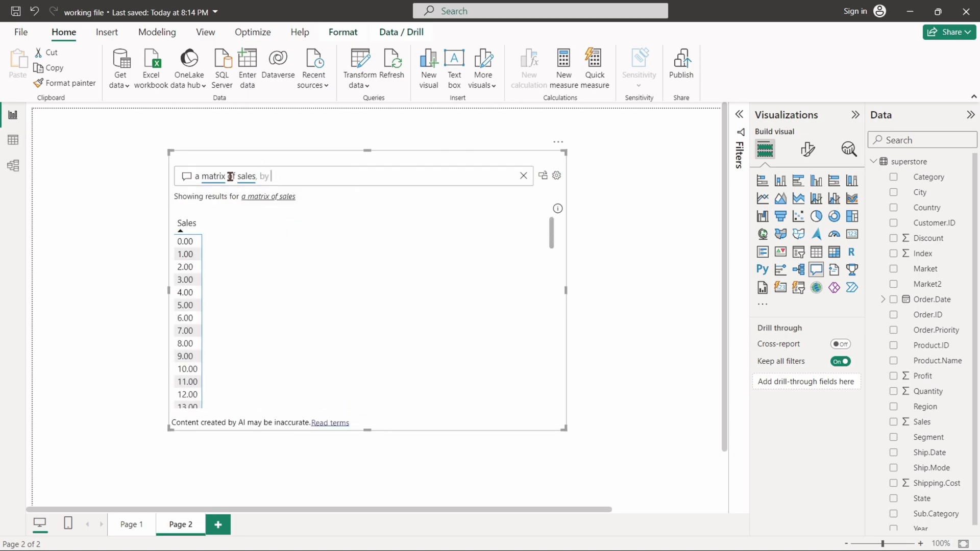
pyautogui.write(' category by market')
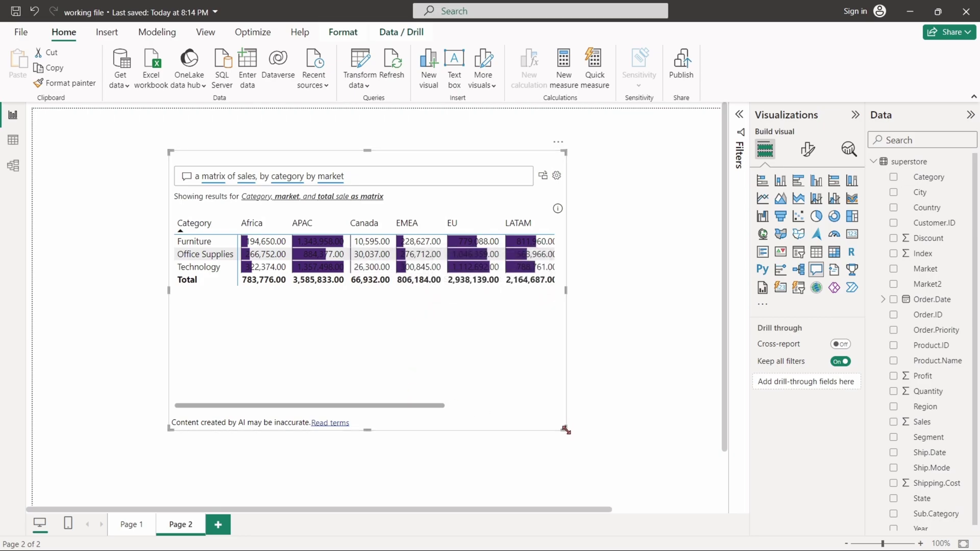
# Widen the matrix to reveal the US and Total columns and shift it left and down.
pyautogui.moveTo(565, 429); pyautogui.dragTo(715, 425)
pyautogui.moveTo(583, 158); pyautogui.dragTo(541, 187)
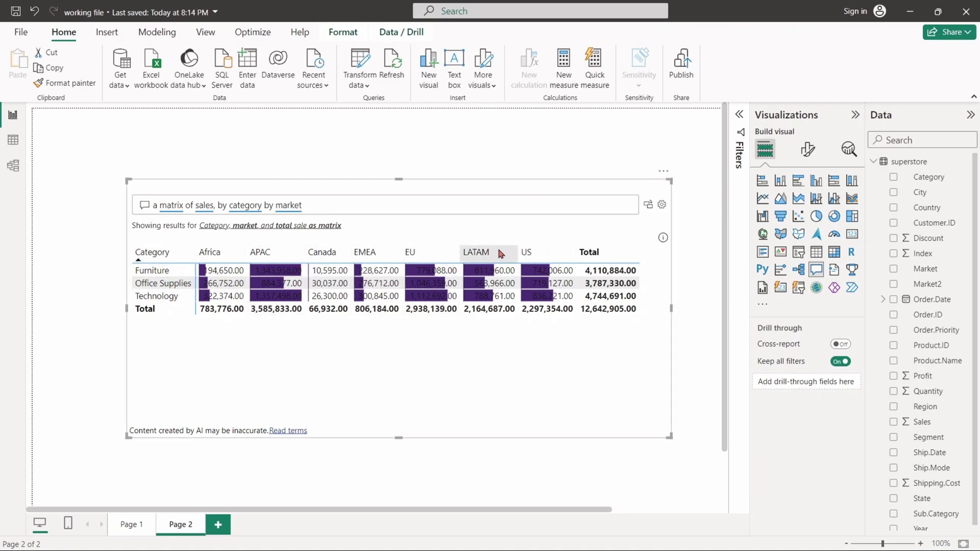
pyautogui.click(703, 311)
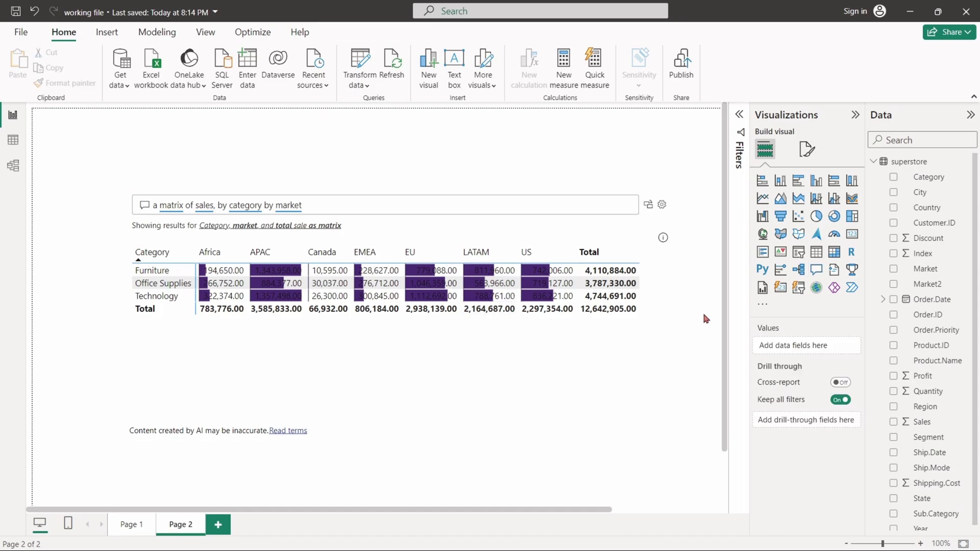
pyautogui.click(522, 185)
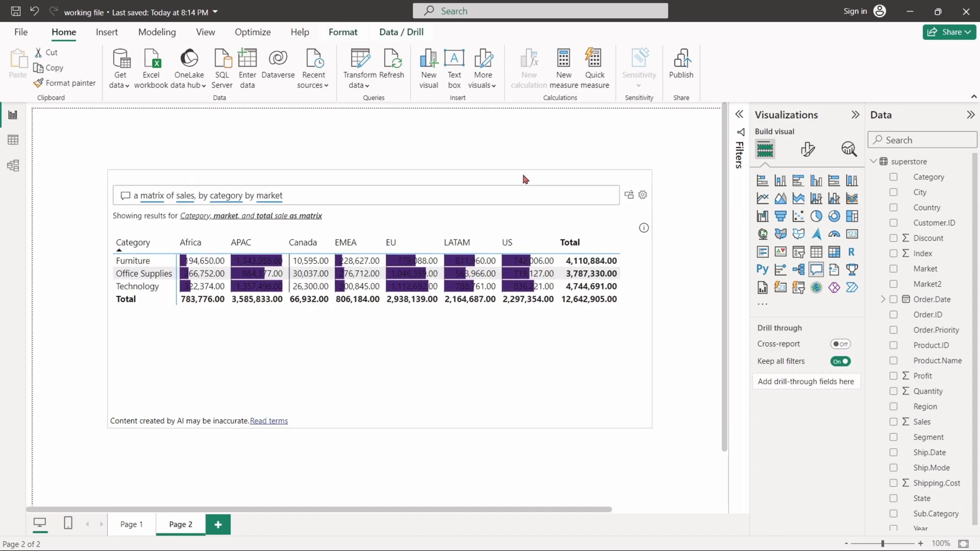
# Convert the matrix to a standard visual, trim its bottom and right edges, and move it lower.
pyautogui.click(631, 202)
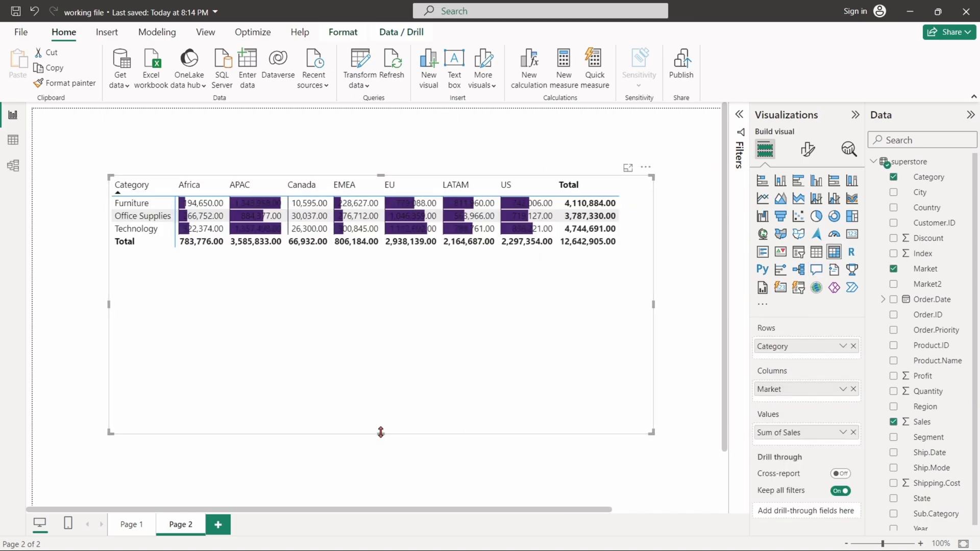
pyautogui.moveTo(381, 433); pyautogui.dragTo(374, 271)
pyautogui.moveTo(655, 222); pyautogui.dragTo(630, 224)
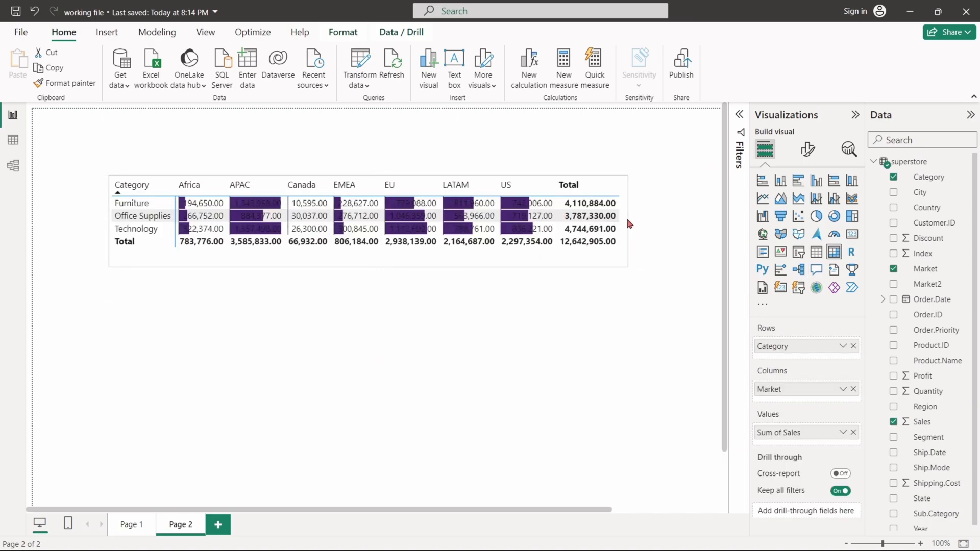
pyautogui.moveTo(464, 188); pyautogui.dragTo(461, 266)
pyautogui.click(439, 364)
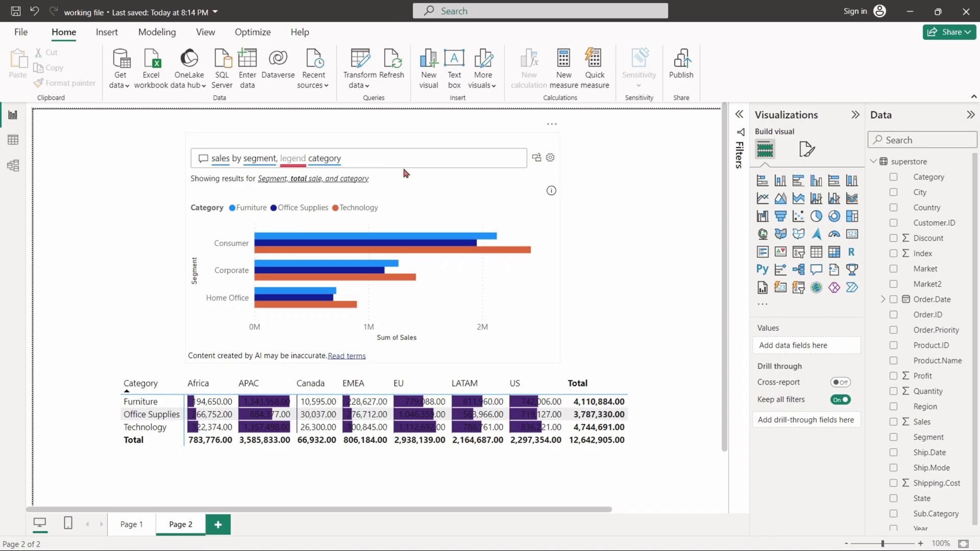
# Change 'category' to 'market' in the segment sales question so bars split by market.
pyautogui.click(394, 158)
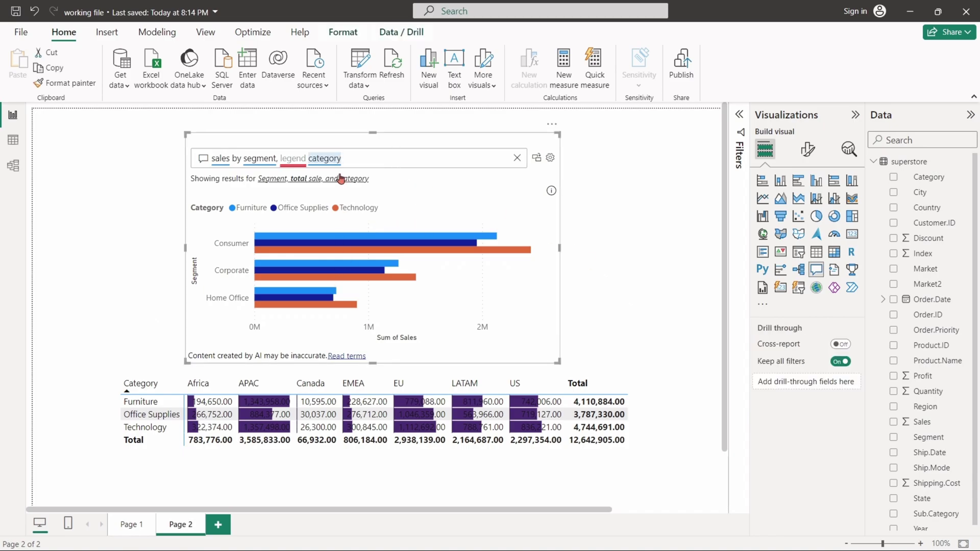
pyautogui.click(330, 161)
pyautogui.doubleClick(330, 161)
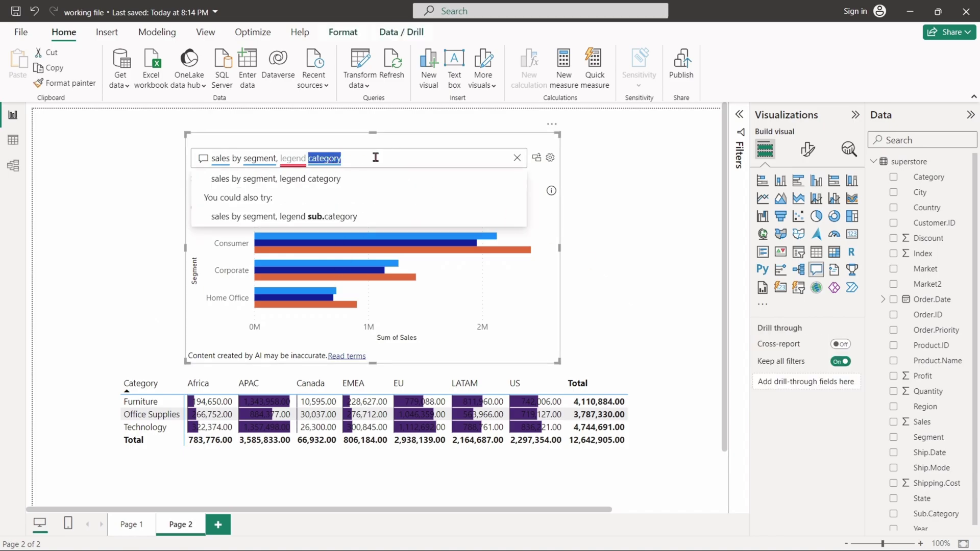
pyautogui.write('market')
pyautogui.press('Return')
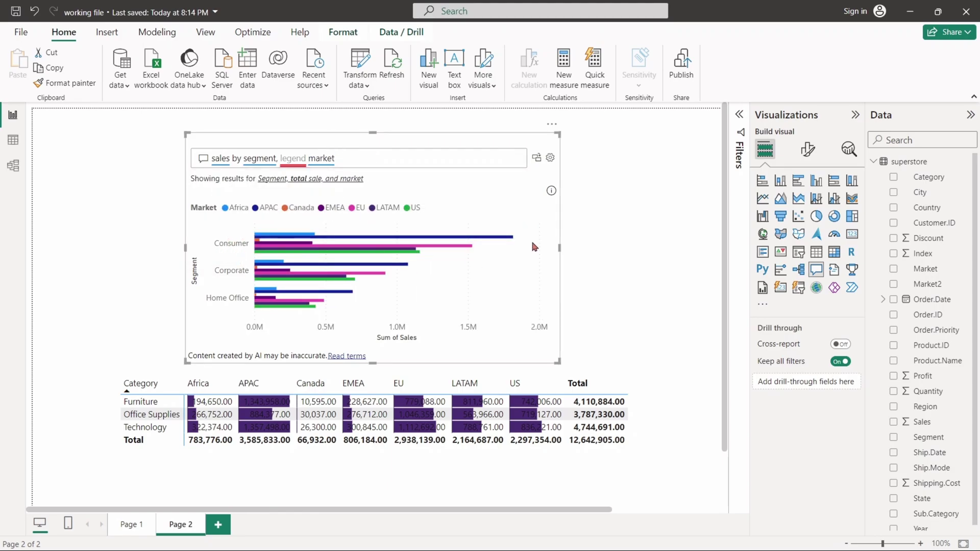
pyautogui.click(593, 222)
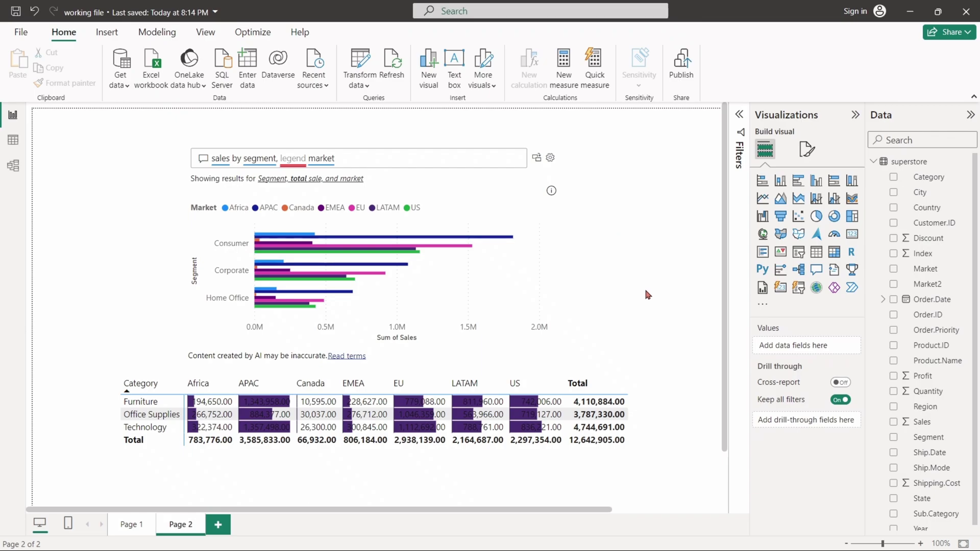